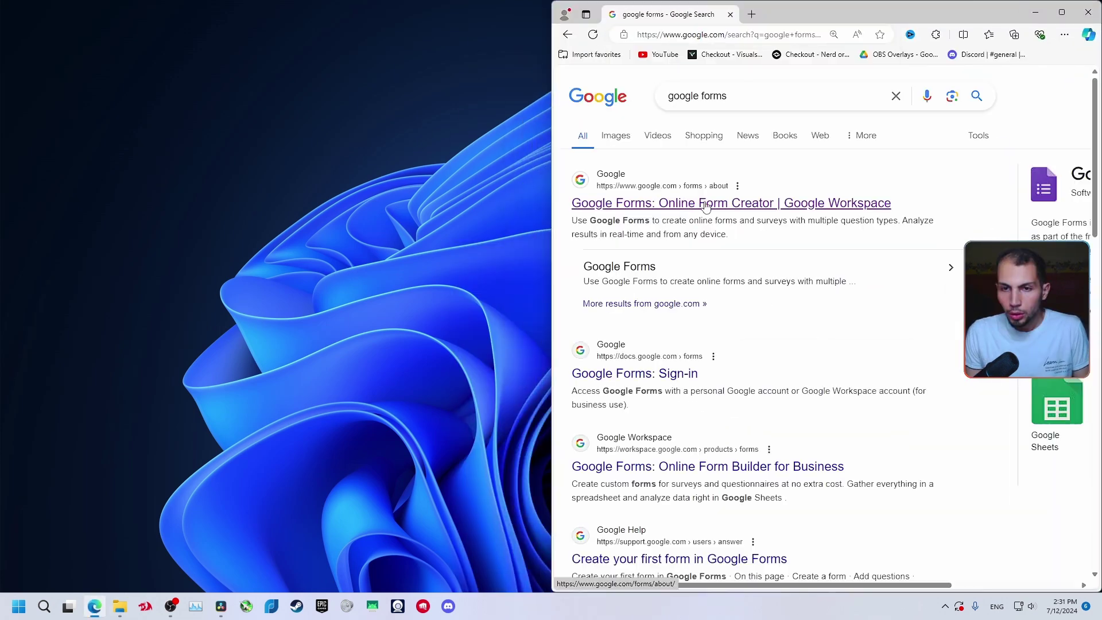
- Open the Google Forms home page in a new tab from the search result
{"action": "left_click", "coordinate": [617, 204]}
{"action": "key", "text": "super+Up"}
{"action": "left_click", "coordinate": [341, 398]}
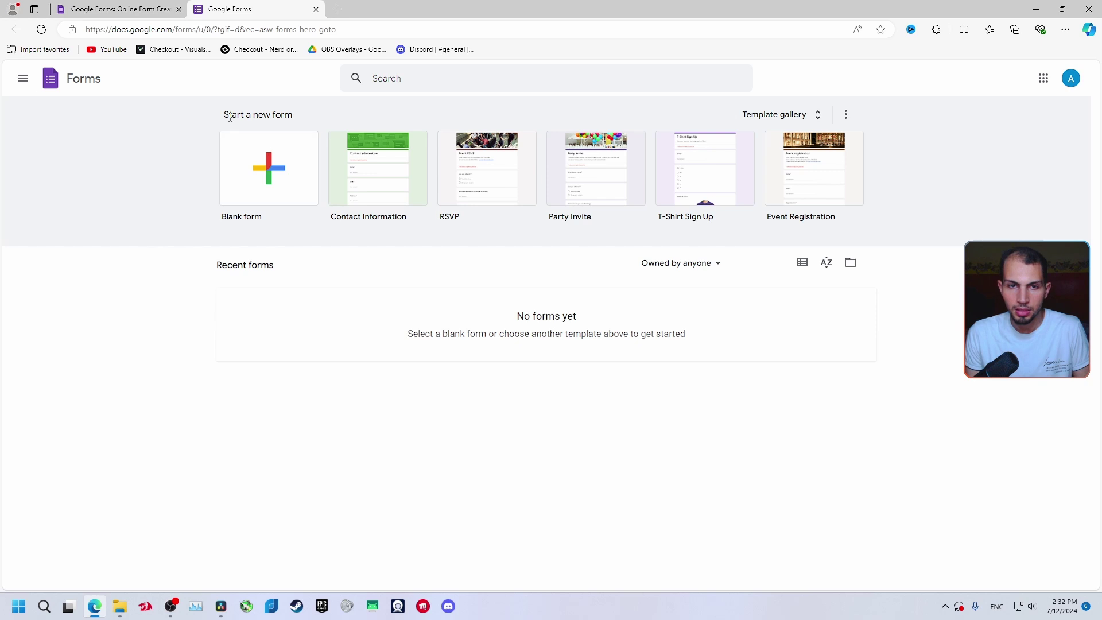
{"action": "left_click_drag", "start_coordinate": [227, 114], "coordinate": [319, 114]}
{"action": "left_click", "coordinate": [345, 103]}
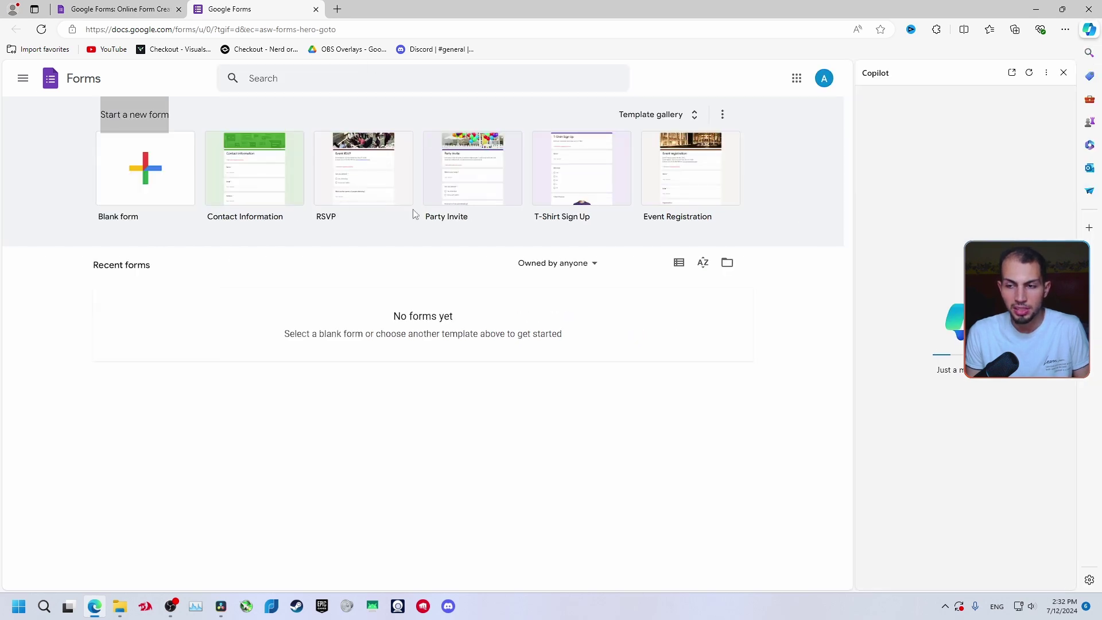
{"action": "key", "text": "ctrl+shift+period"}
{"action": "left_click_drag", "start_coordinate": [209, 278], "coordinate": [302, 277]}
{"action": "left_click", "coordinate": [397, 295]}
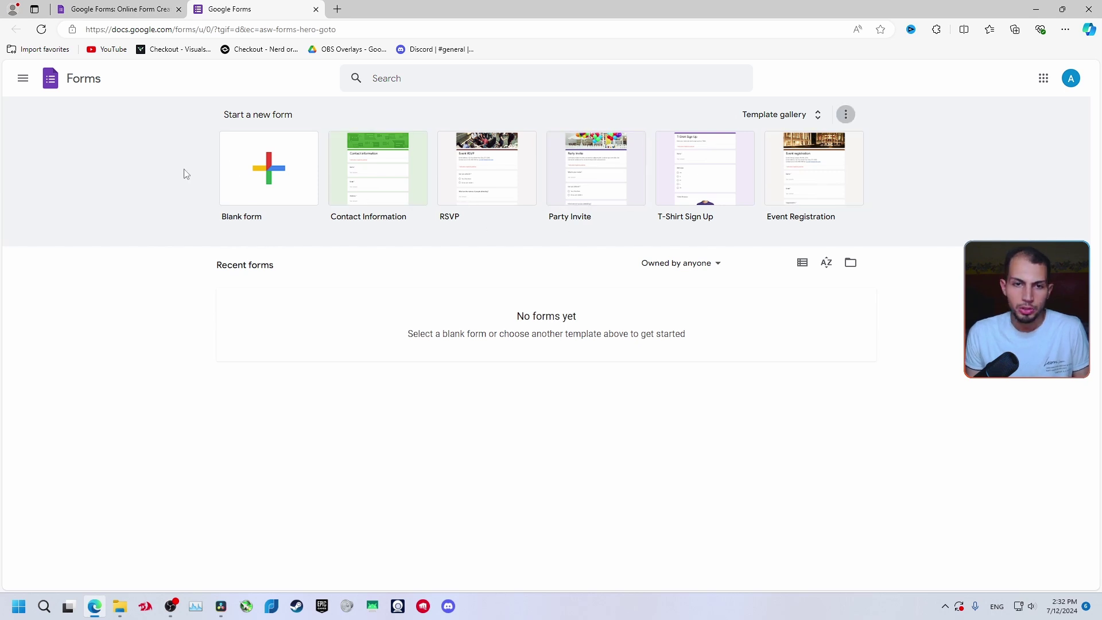
- Create a blank form titled 'quiz 1' and format the title bold
{"action": "left_click", "coordinate": [290, 186]}
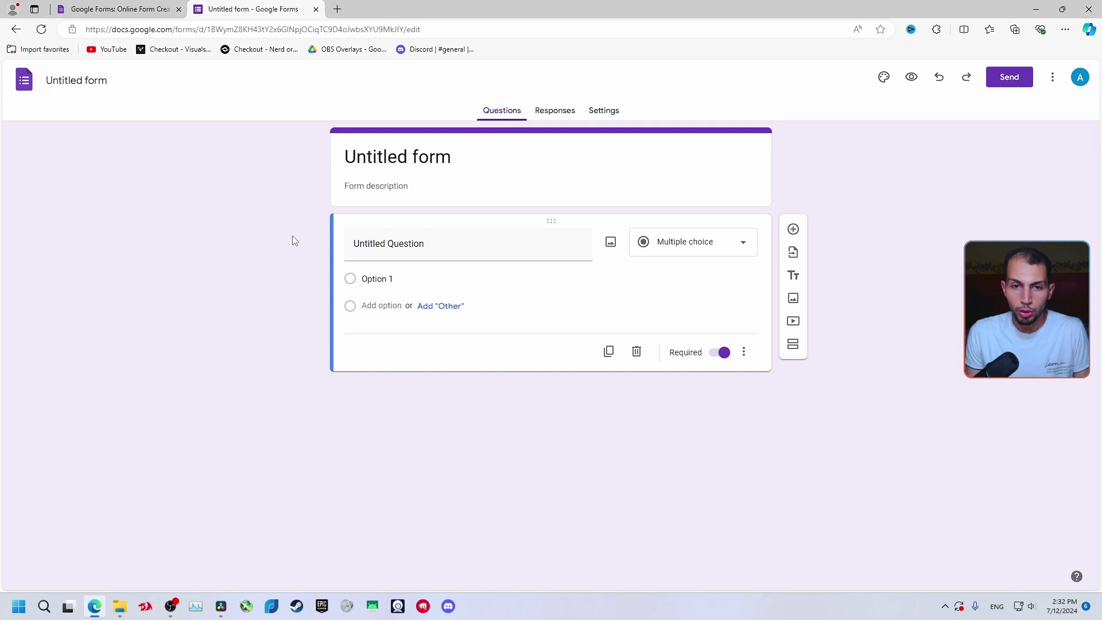
{"action": "left_click", "coordinate": [468, 179]}
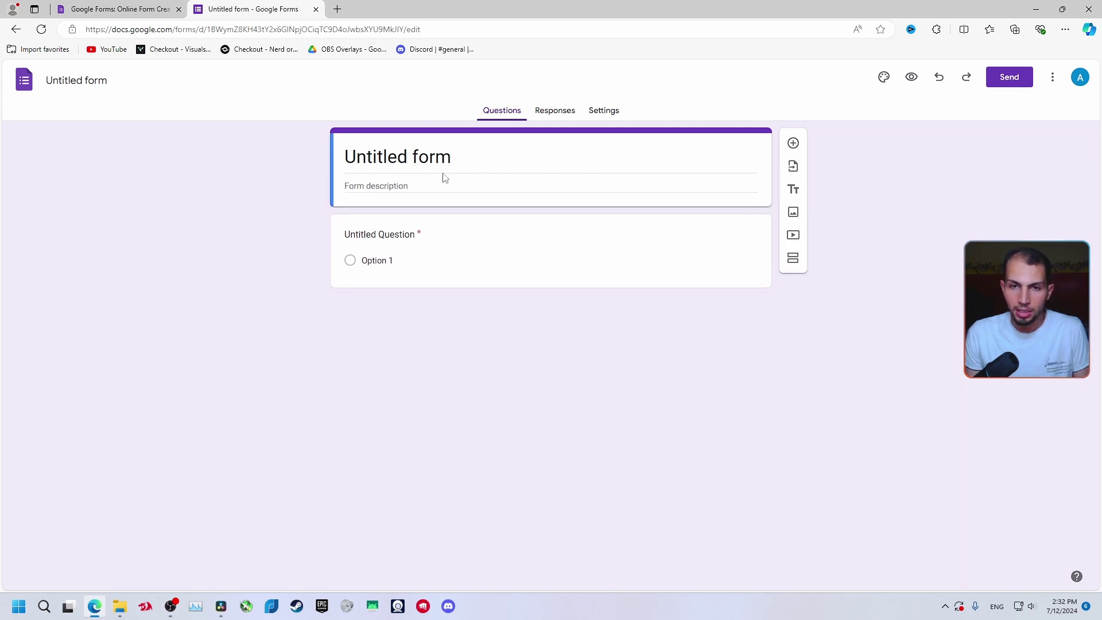
{"action": "triple_click", "coordinate": [517, 168]}
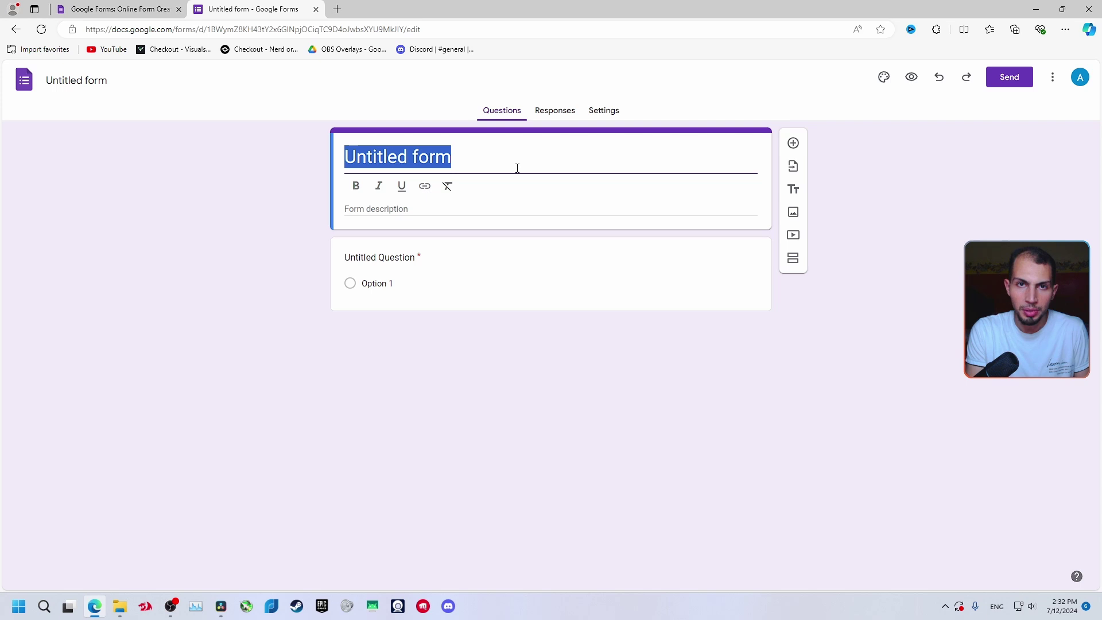
{"action": "type", "text": "quix"}
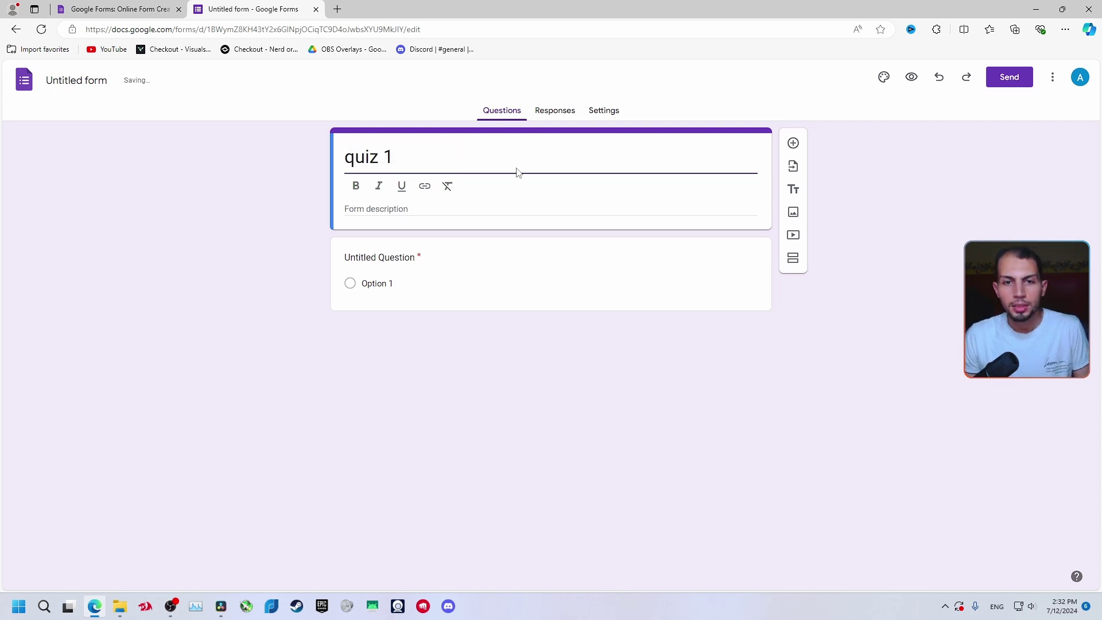
{"action": "triple_click", "coordinate": [386, 157]}
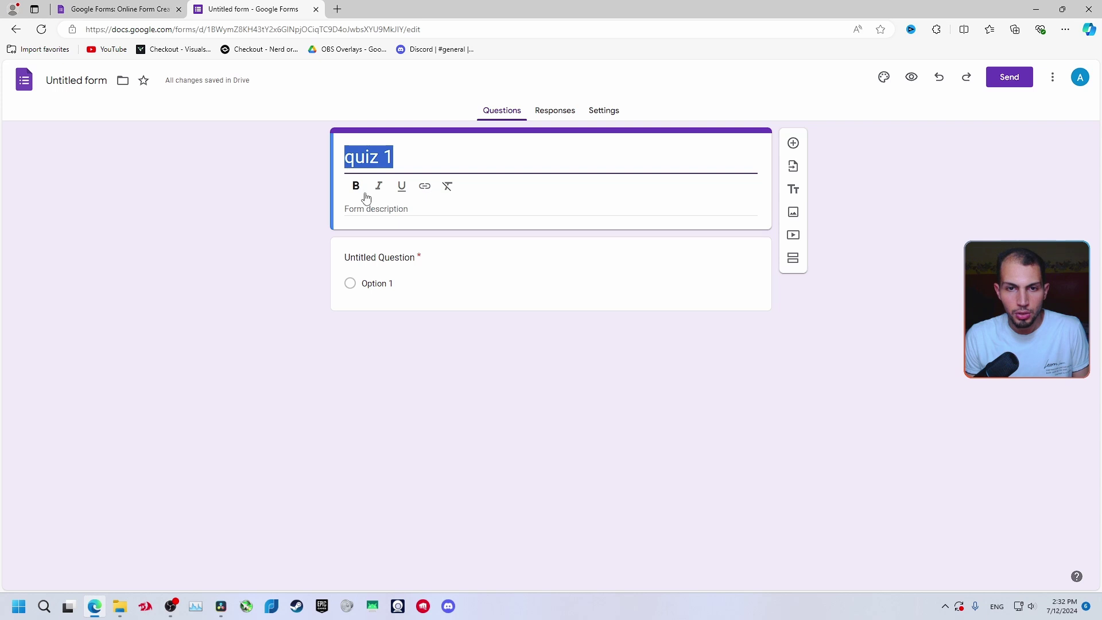
{"action": "left_click", "coordinate": [356, 187]}
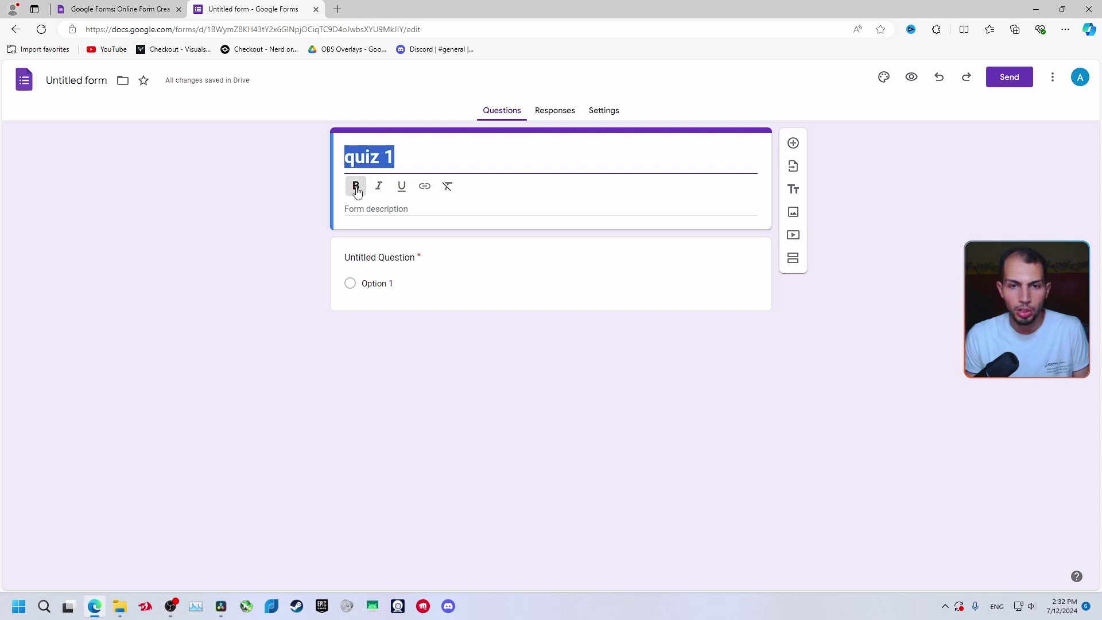
{"action": "left_click_drag", "start_coordinate": [428, 155], "coordinate": [309, 167]}
{"action": "left_click", "coordinate": [402, 195]}
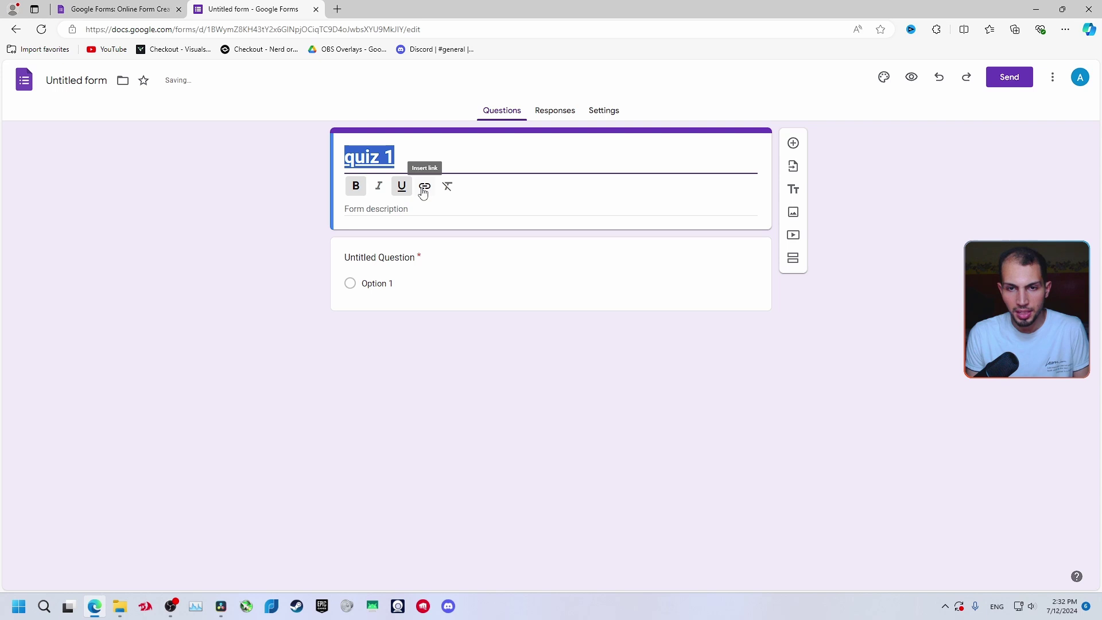
- Add the form description 'this is a quiz for science'
{"action": "left_click", "coordinate": [412, 208]}
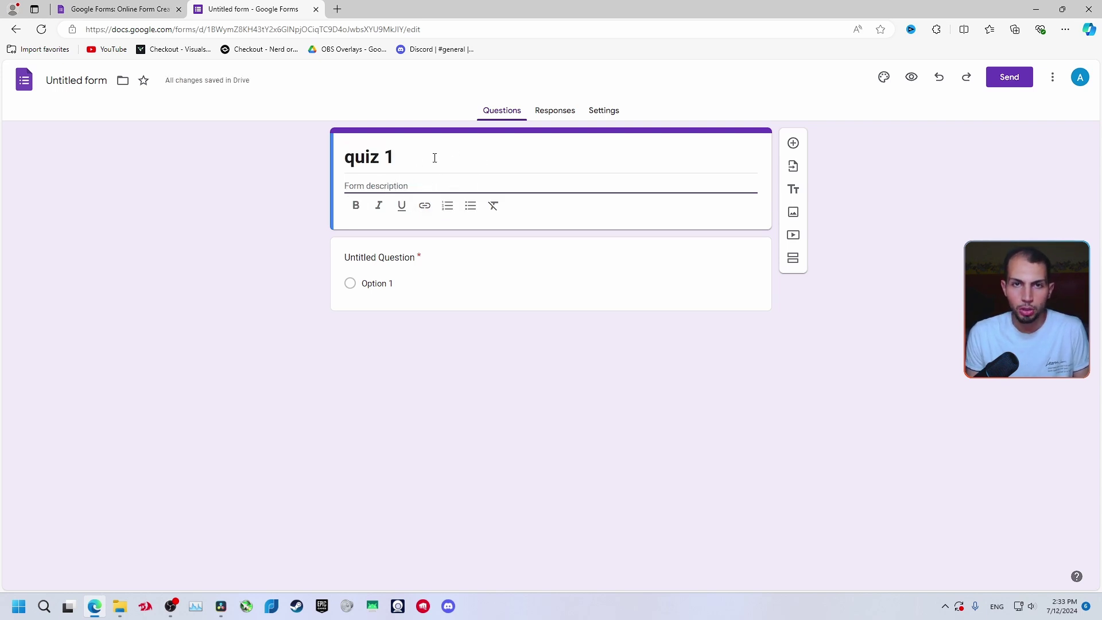
{"action": "type", "text": "th"}
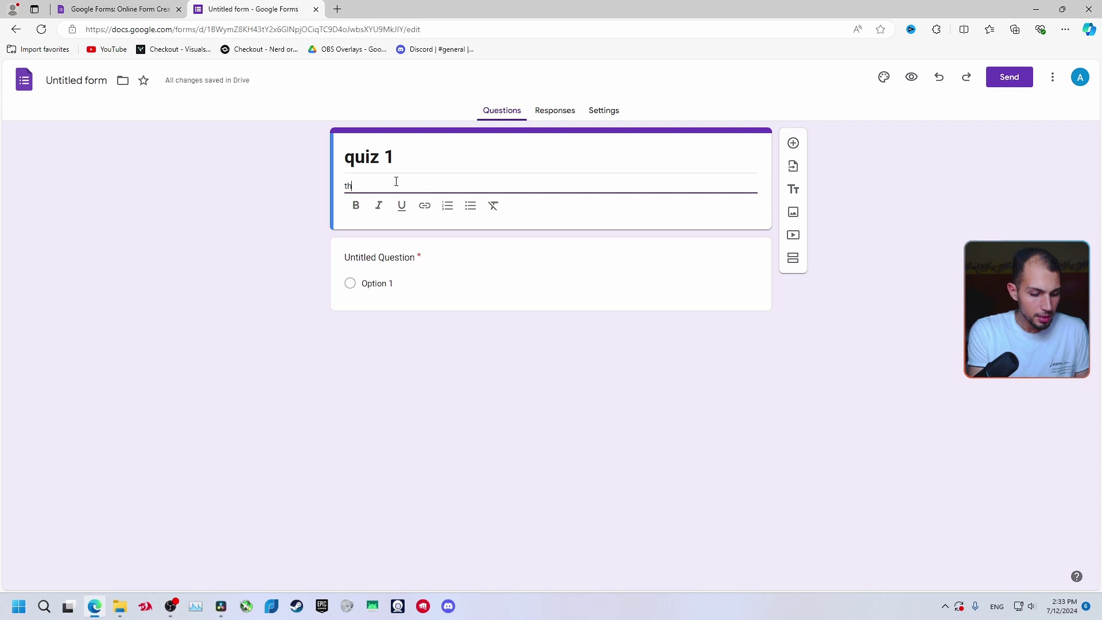
{"action": "type", "text": "is is a quiz for scie"}
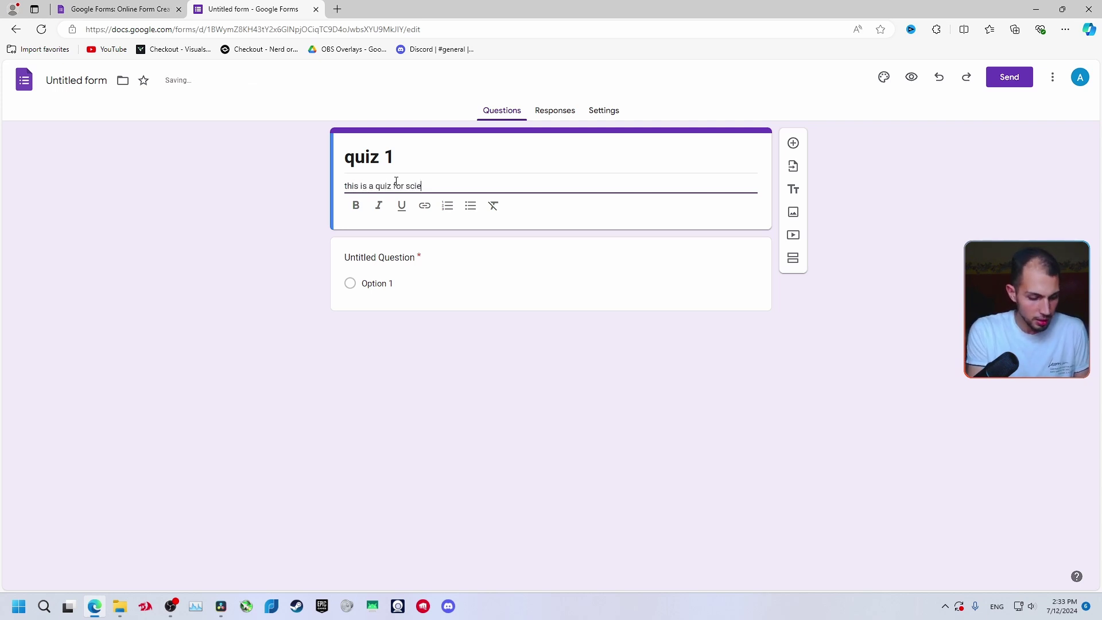
{"action": "type", "text": "nce"}
{"action": "left_click", "coordinate": [323, 206]}
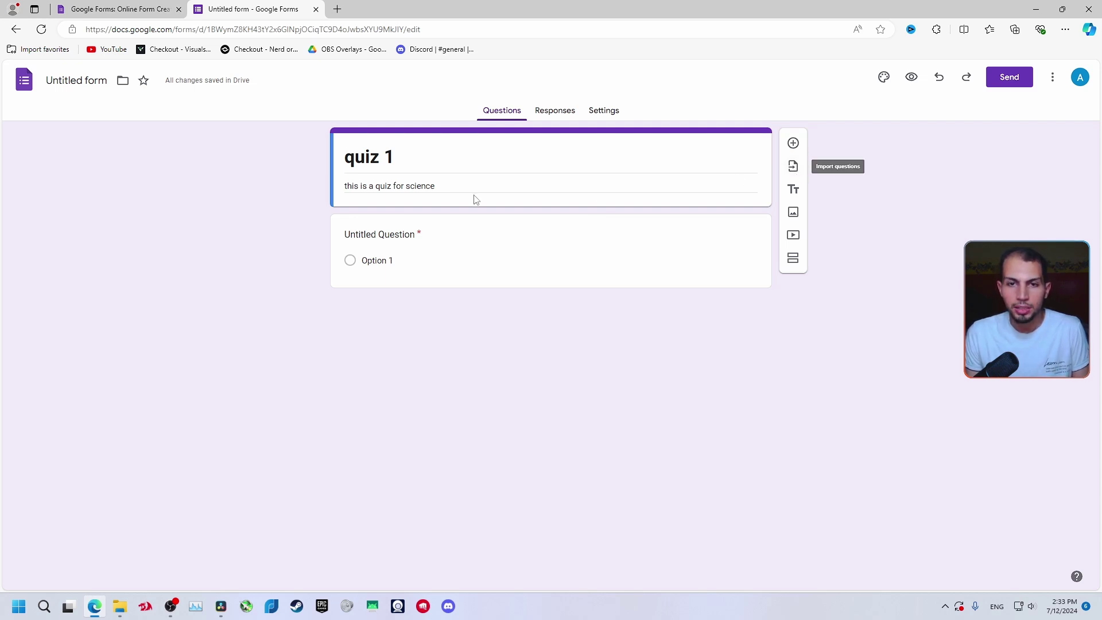
- Delete the added second section and the untitled title block, leaving only the quiz 1 header
{"action": "left_click", "coordinate": [793, 189]}
{"action": "left_click", "coordinate": [792, 345]}
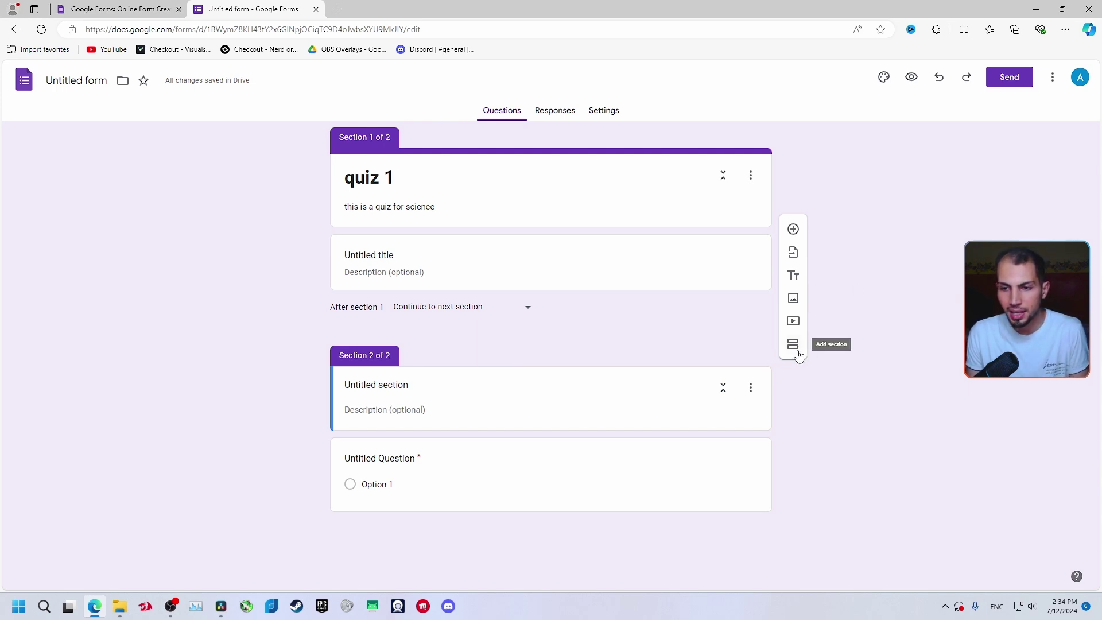
{"action": "left_click", "coordinate": [498, 383]}
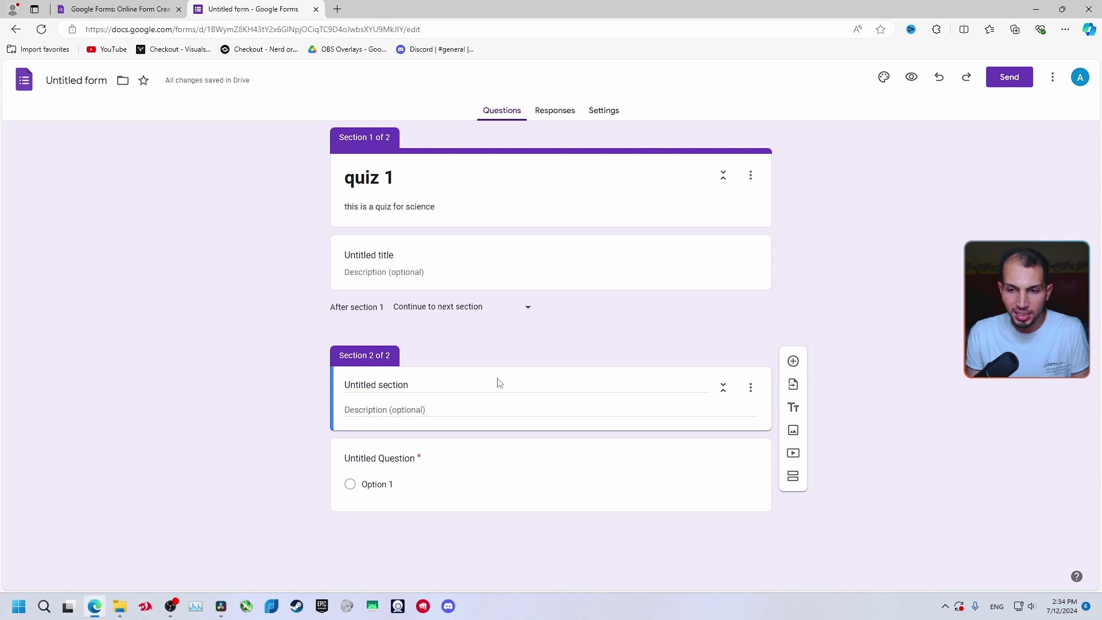
{"action": "left_click", "coordinate": [751, 387]}
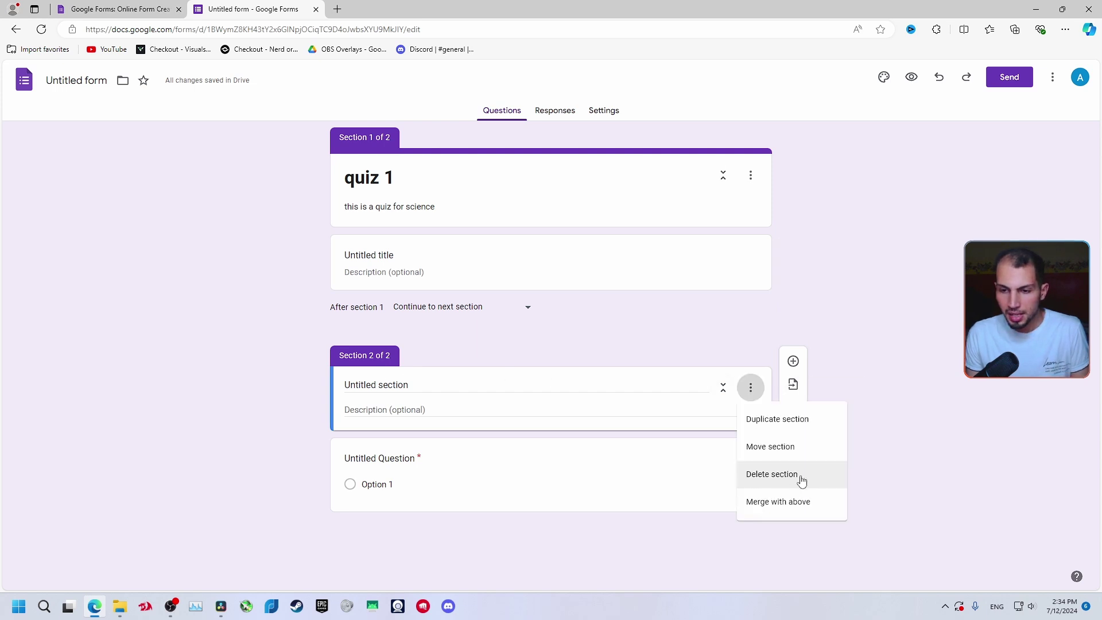
{"action": "left_click", "coordinate": [809, 475]}
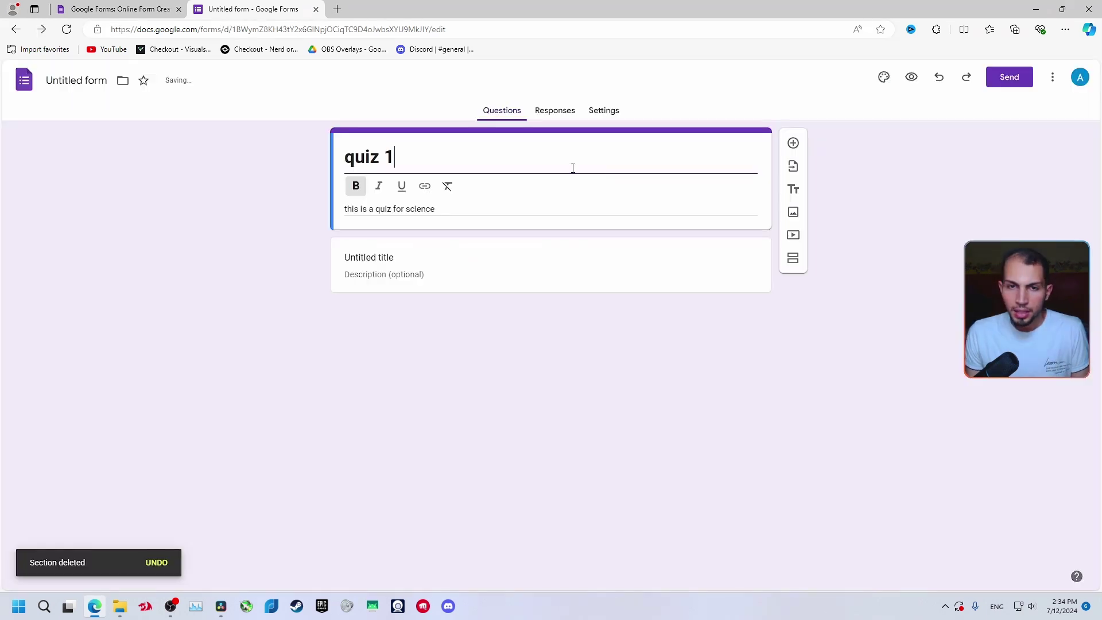
{"action": "left_click", "coordinate": [487, 263]}
{"action": "left_click", "coordinate": [745, 261]}
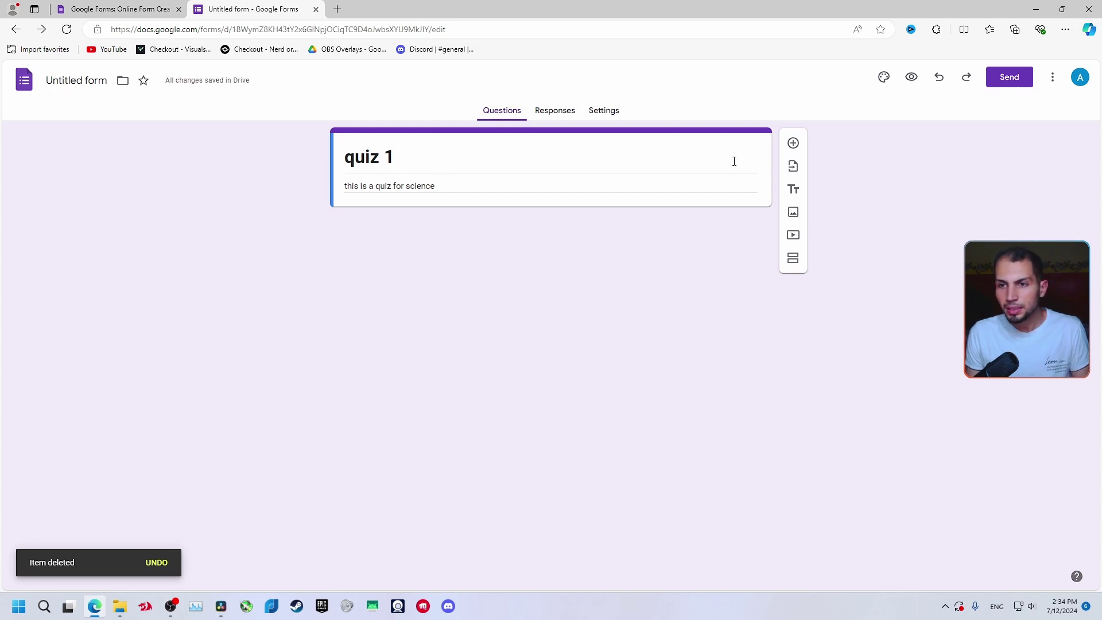
- Add a question '2+2' with answer options 1, 2, 3 and 4, removing Other
{"action": "left_click", "coordinate": [793, 143]}
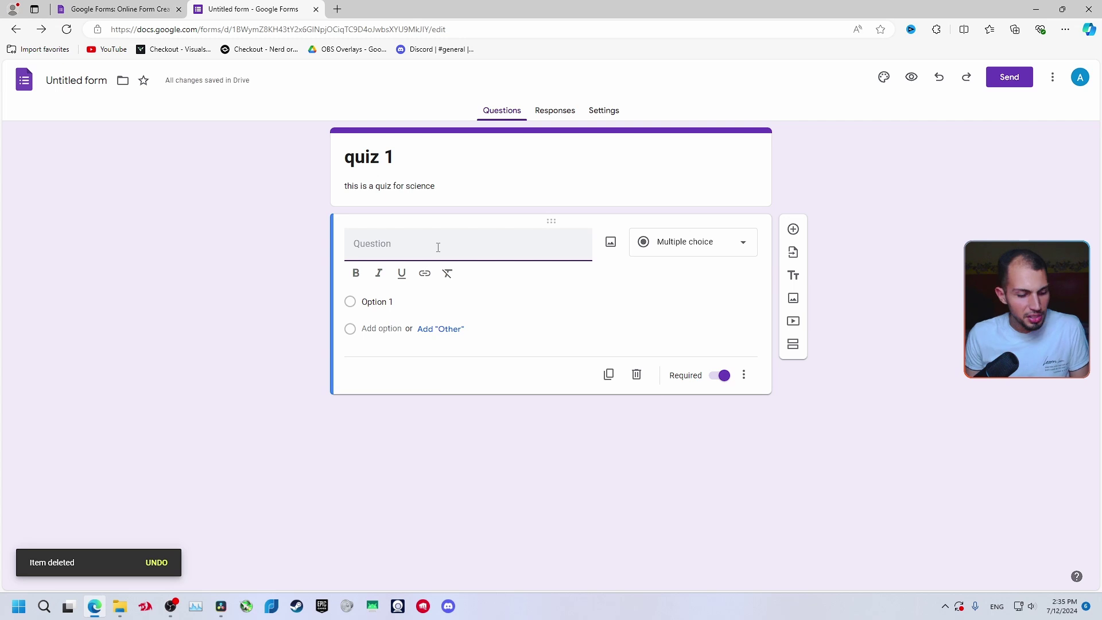
{"action": "type", "text": "2+2"}
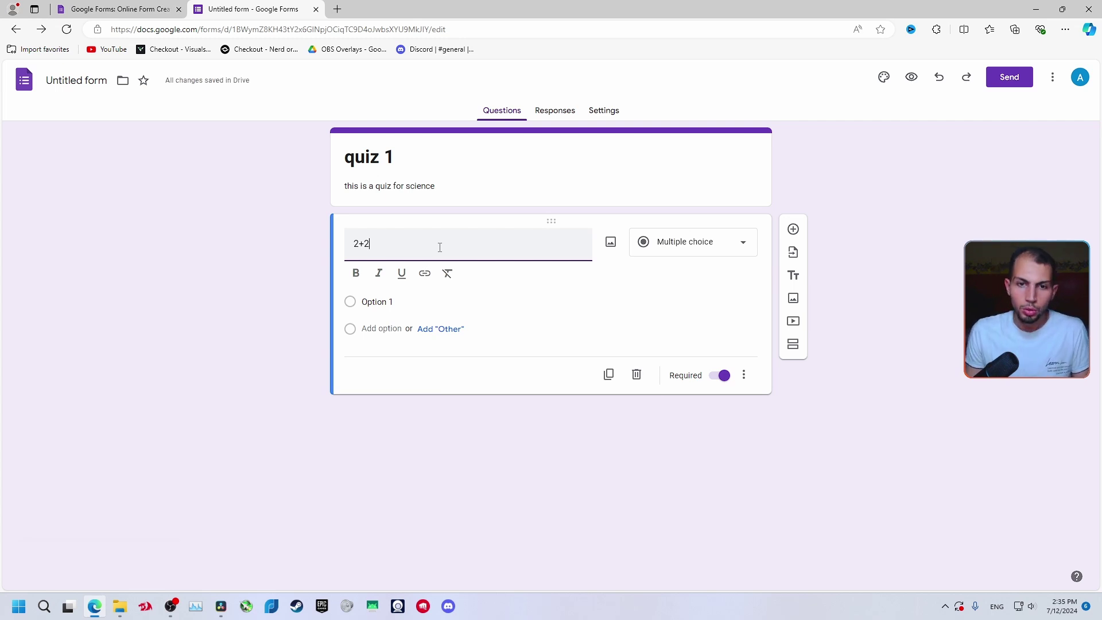
{"action": "left_click", "coordinate": [416, 331]}
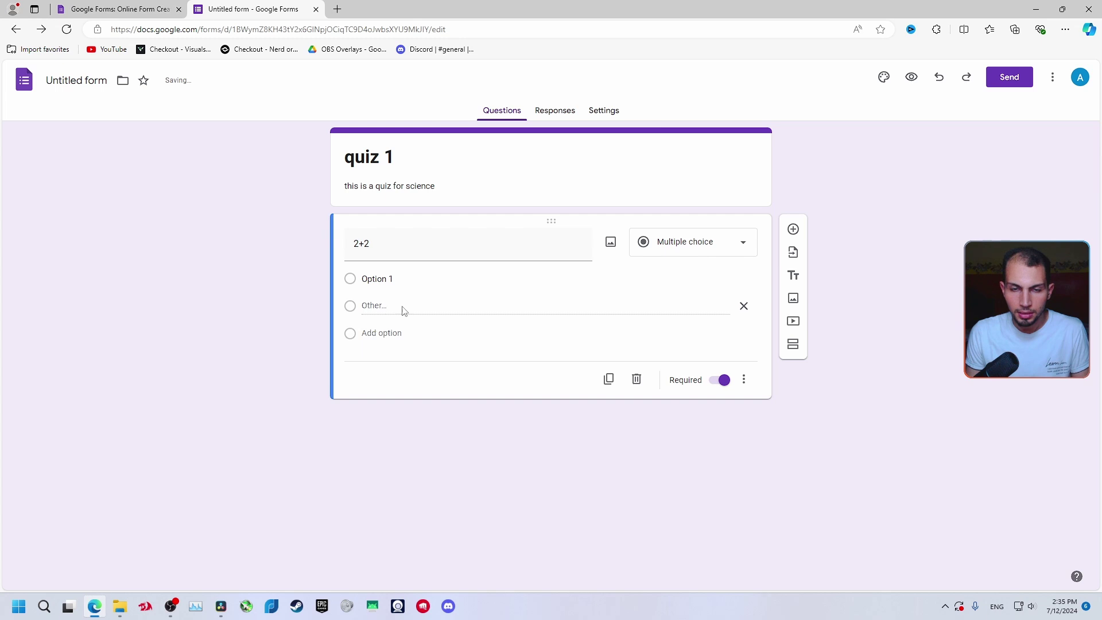
{"action": "left_click", "coordinate": [409, 280]}
{"action": "type", "text": "1"}
{"action": "left_click", "coordinate": [381, 333]}
{"action": "type", "text": "2"}
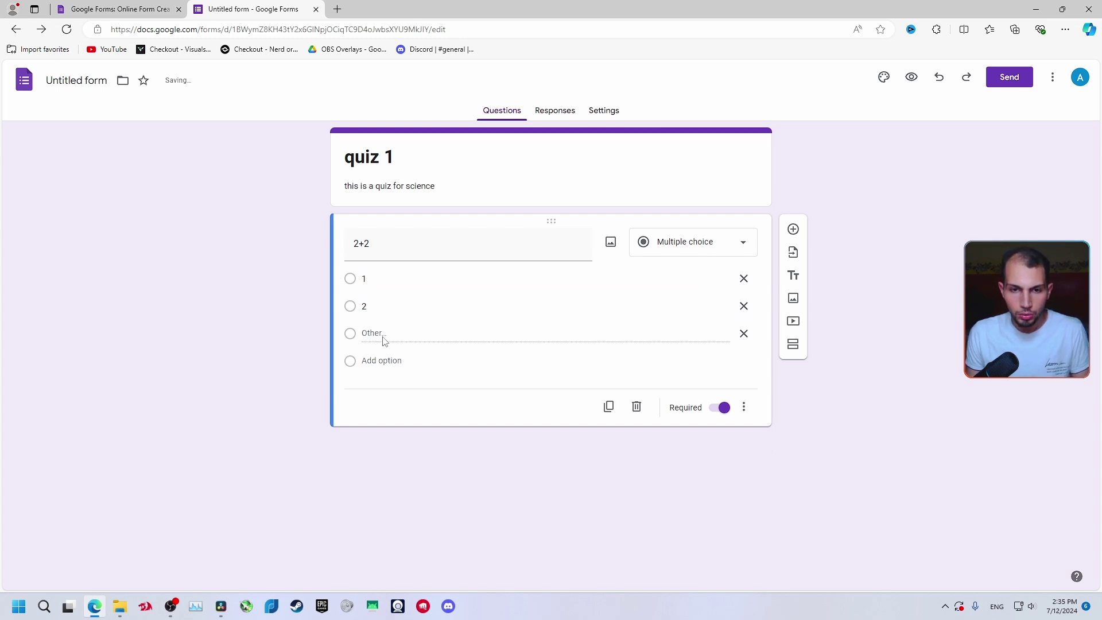
{"action": "left_click", "coordinate": [380, 361]}
{"action": "type", "text": "3"}
{"action": "left_click", "coordinate": [379, 387]}
{"action": "type", "text": "4"}
{"action": "left_click", "coordinate": [336, 357]}
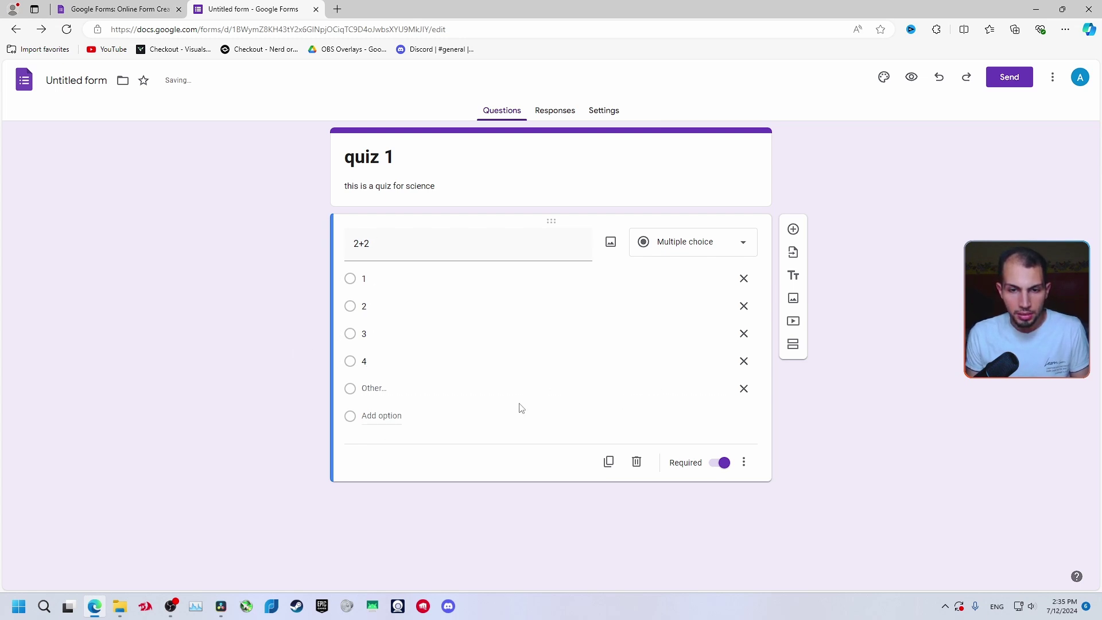
{"action": "left_click", "coordinate": [743, 388]}
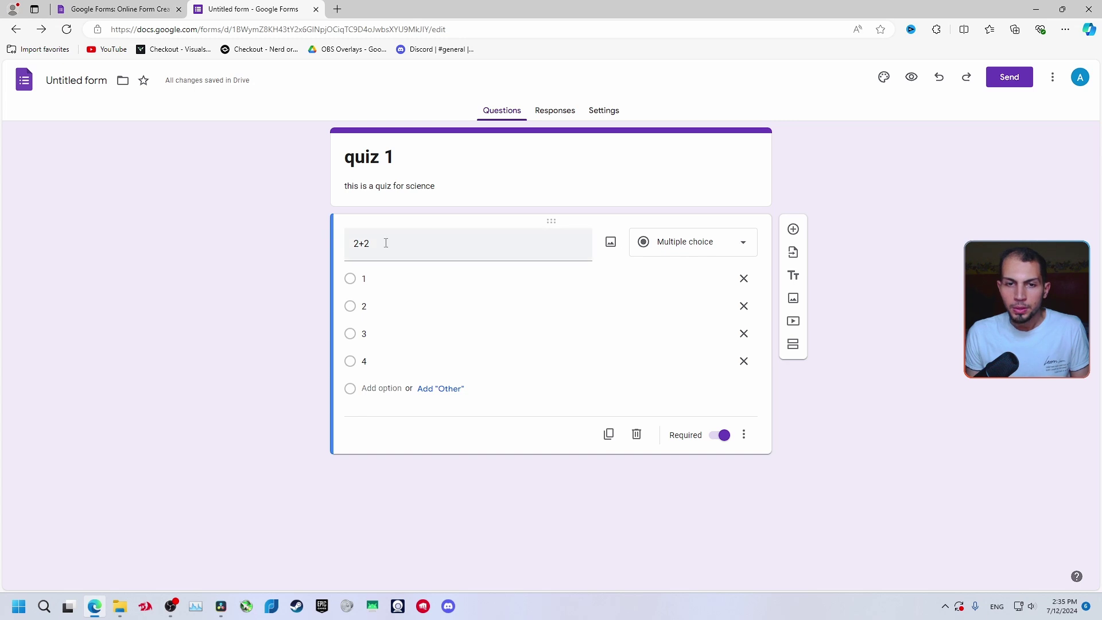
- Try Checkboxes on the 2+2 question, then set it back to Multiple choice
{"action": "left_click", "coordinate": [741, 251]}
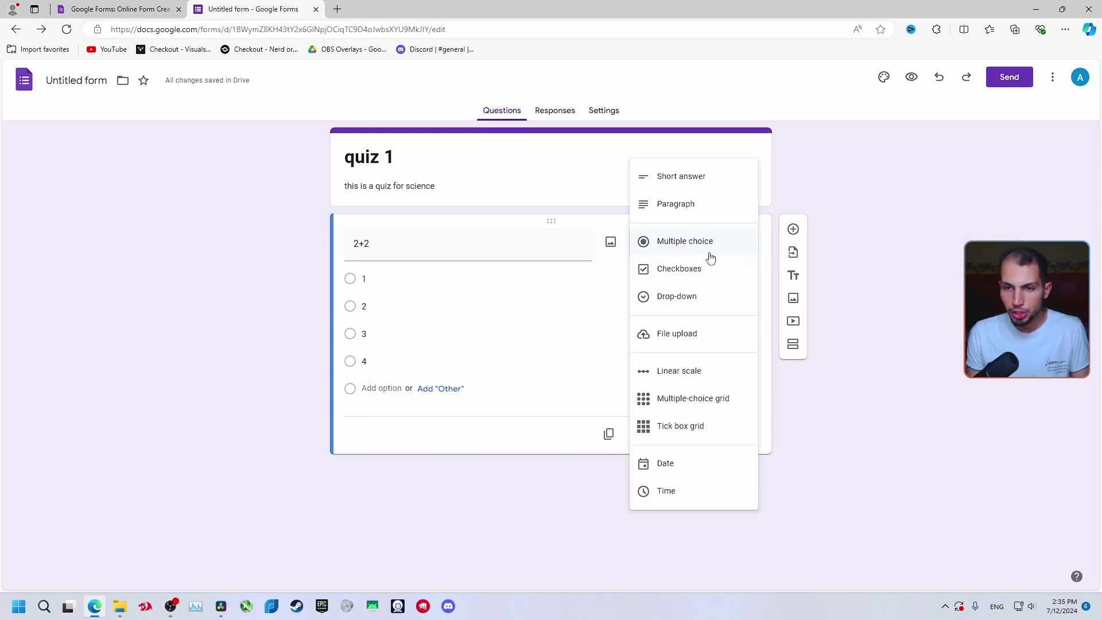
{"action": "left_click", "coordinate": [692, 277]}
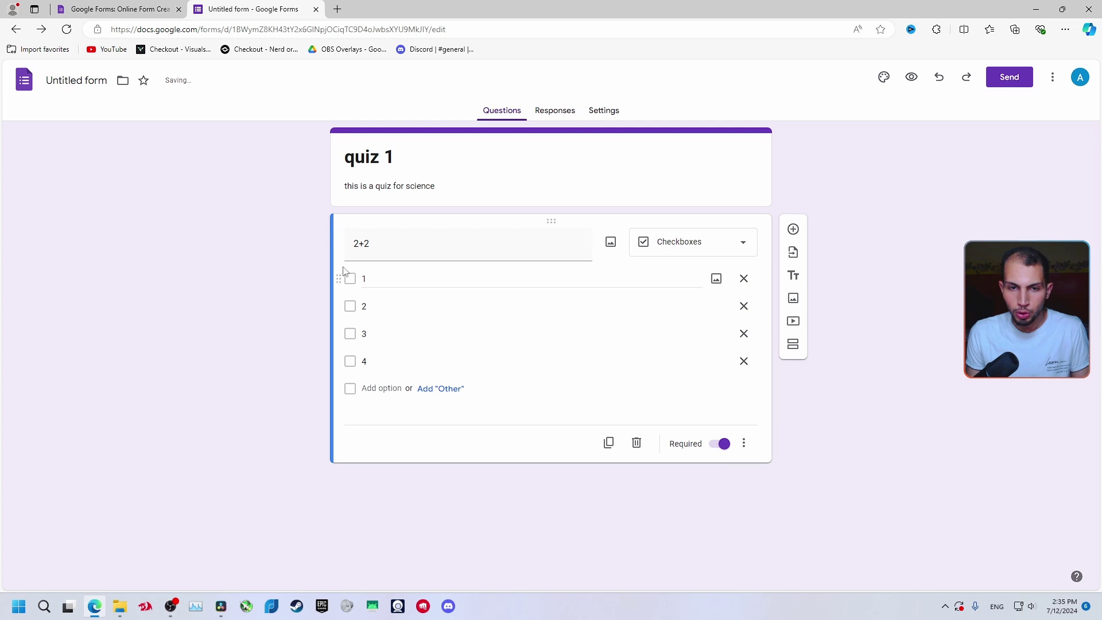
{"action": "left_click", "coordinate": [721, 256]}
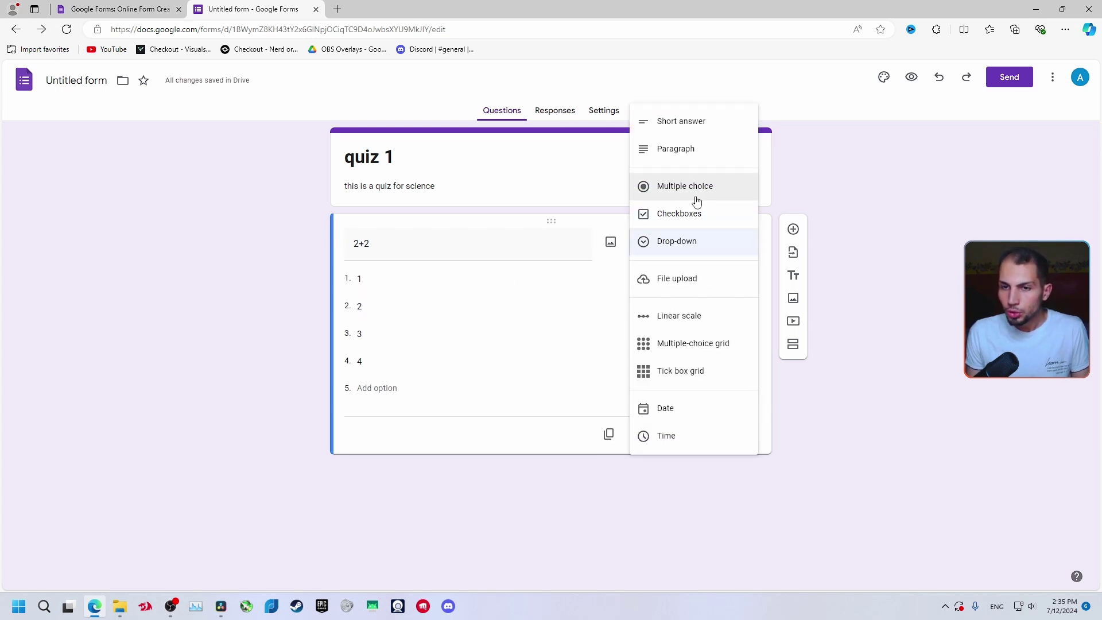
{"action": "left_click", "coordinate": [694, 199]}
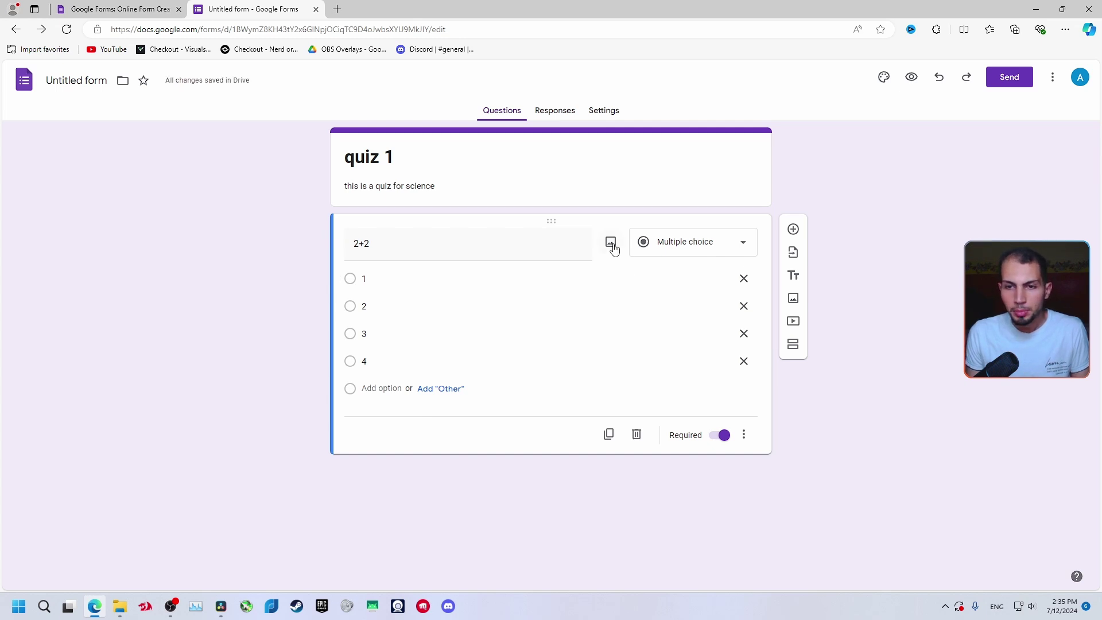
- Start adding an image to the 2+2 question by picking a file to upload
{"action": "left_click", "coordinate": [612, 245]}
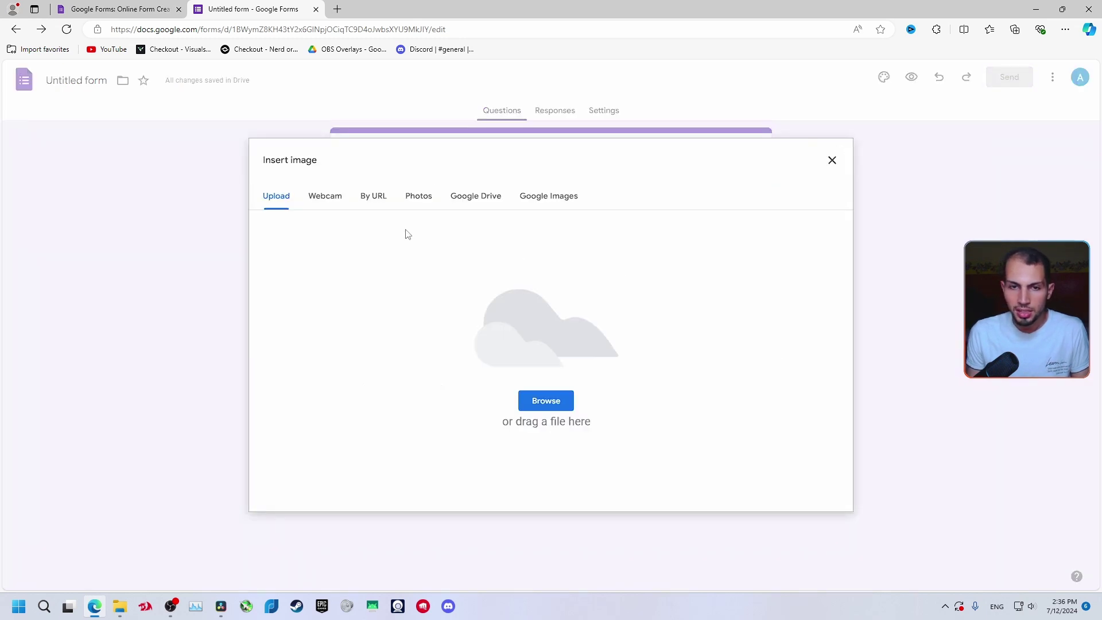
{"action": "left_click", "coordinate": [563, 401]}
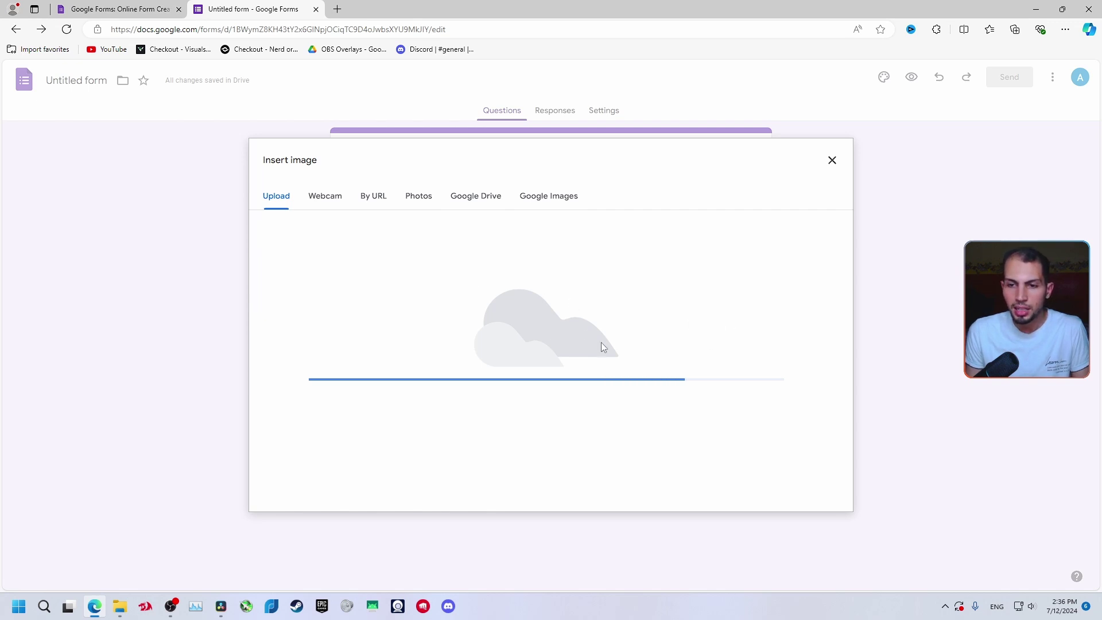
{"action": "scroll", "coordinate": [573, 330], "scroll_direction": "down", "scroll_amount": 2}
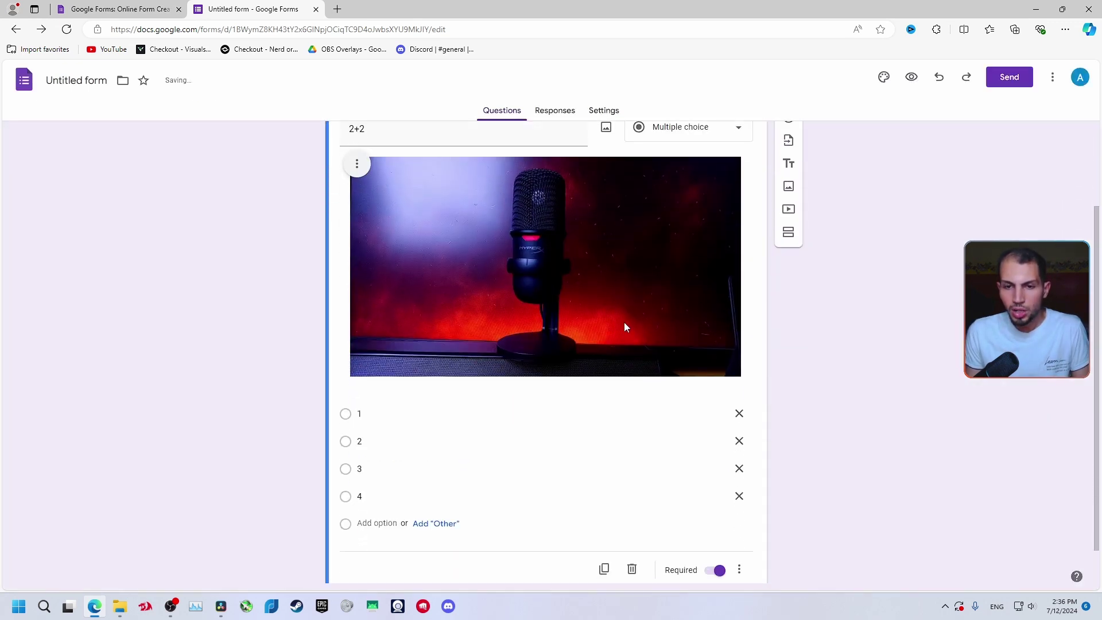
{"action": "scroll", "coordinate": [574, 404], "scroll_direction": "down", "scroll_amount": 1}
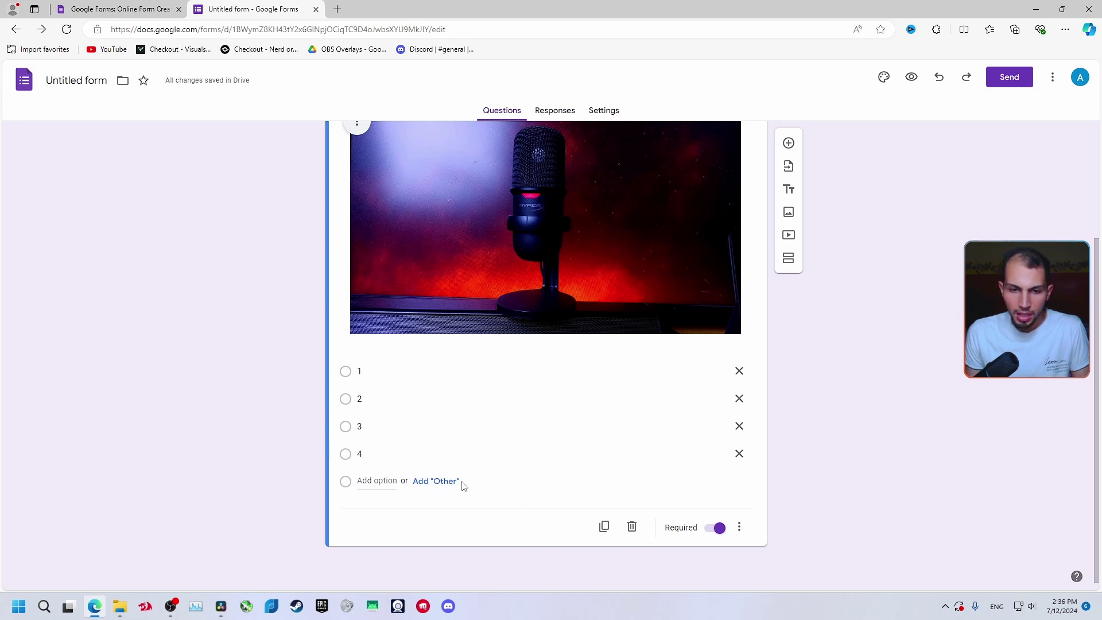
- Reorder the 2+2 answers to 2, 3, 4, 1 and add a blank question after it
{"action": "left_click_drag", "start_coordinate": [336, 372], "coordinate": [338, 415]}
{"action": "left_click_drag", "start_coordinate": [339, 452], "coordinate": [340, 426]}
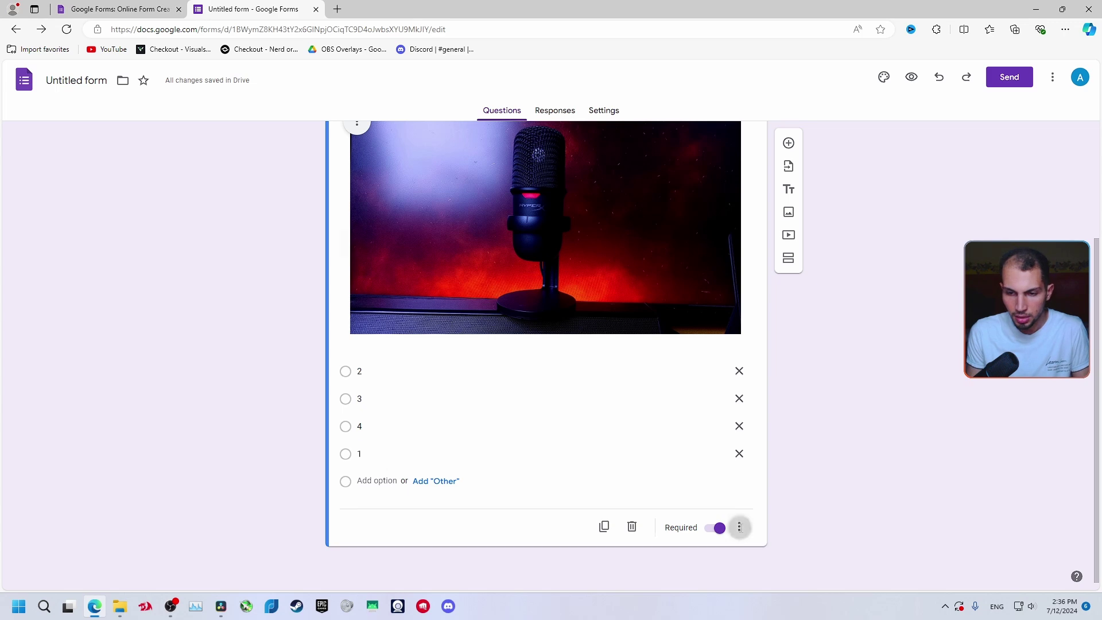
{"action": "scroll", "coordinate": [791, 231], "scroll_direction": "up", "scroll_amount": 3}
{"action": "left_click", "coordinate": [788, 230]}
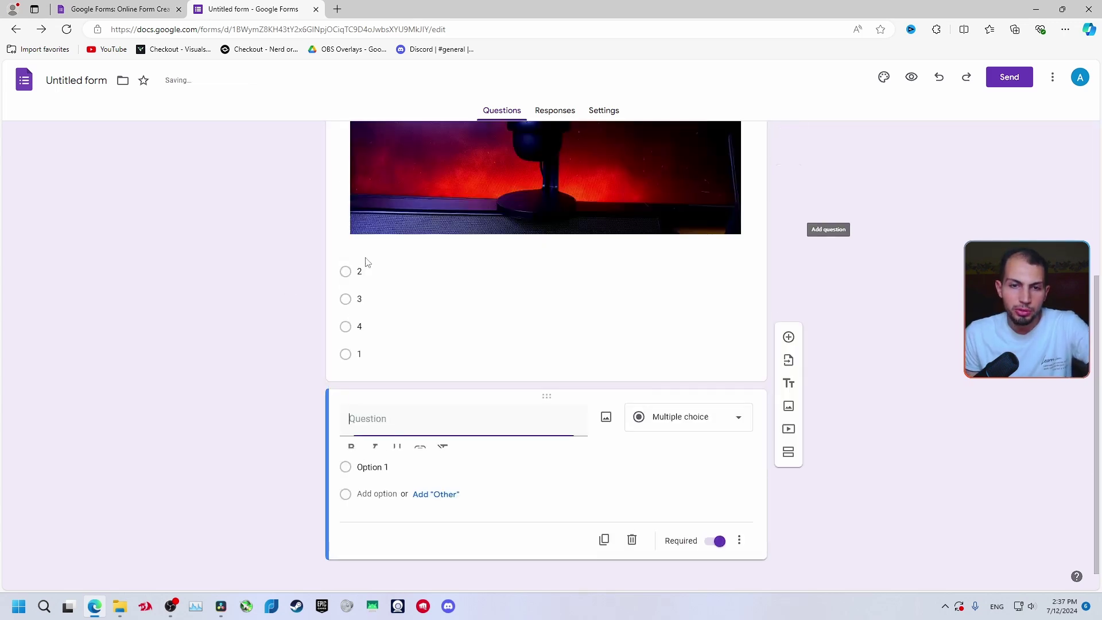
- Move the new question above 2+2 and title it 'your name'
{"action": "scroll", "coordinate": [489, 214], "scroll_direction": "up", "scroll_amount": 4}
{"action": "scroll", "coordinate": [493, 364], "scroll_direction": "down", "scroll_amount": 4}
{"action": "scroll", "coordinate": [492, 364], "scroll_direction": "down", "scroll_amount": 1}
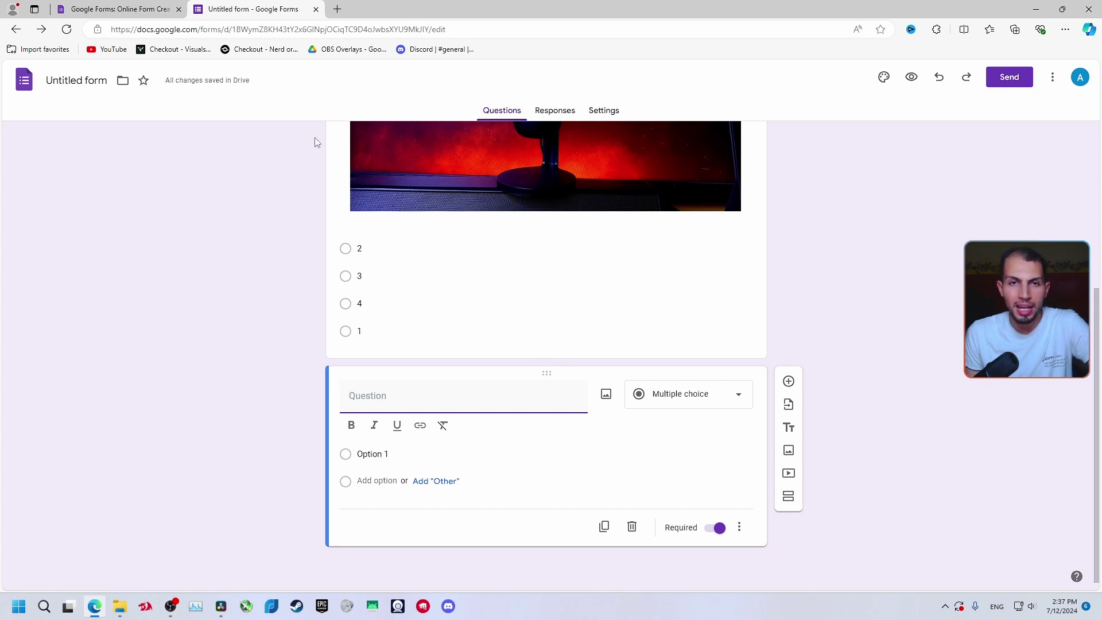
{"action": "left_click_drag", "start_coordinate": [541, 373], "coordinate": [523, 230]}
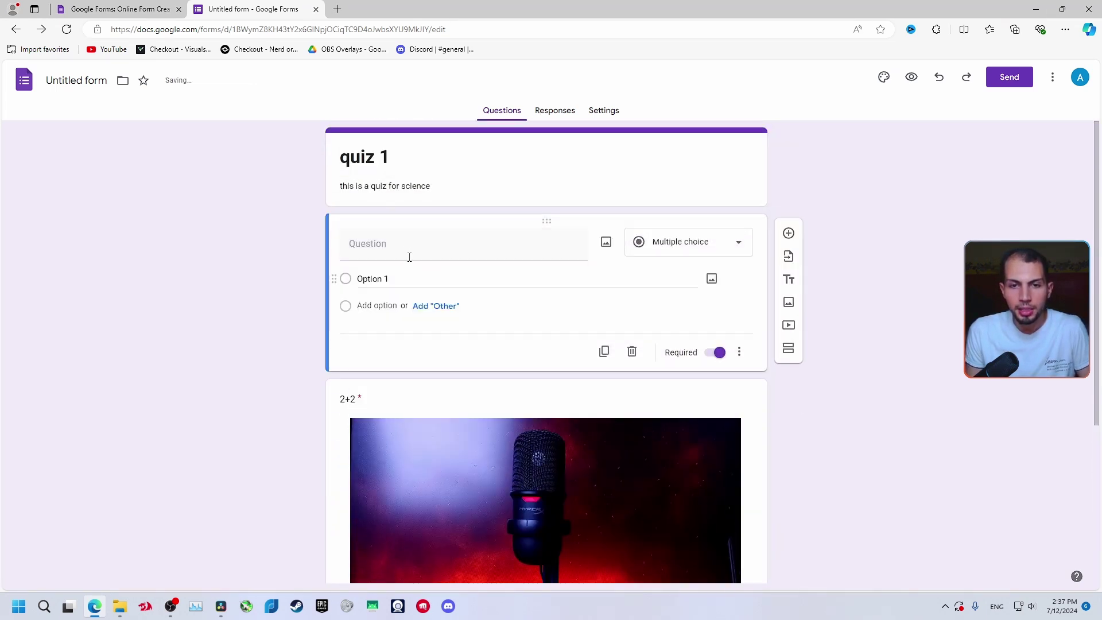
{"action": "type", "text": "y"}
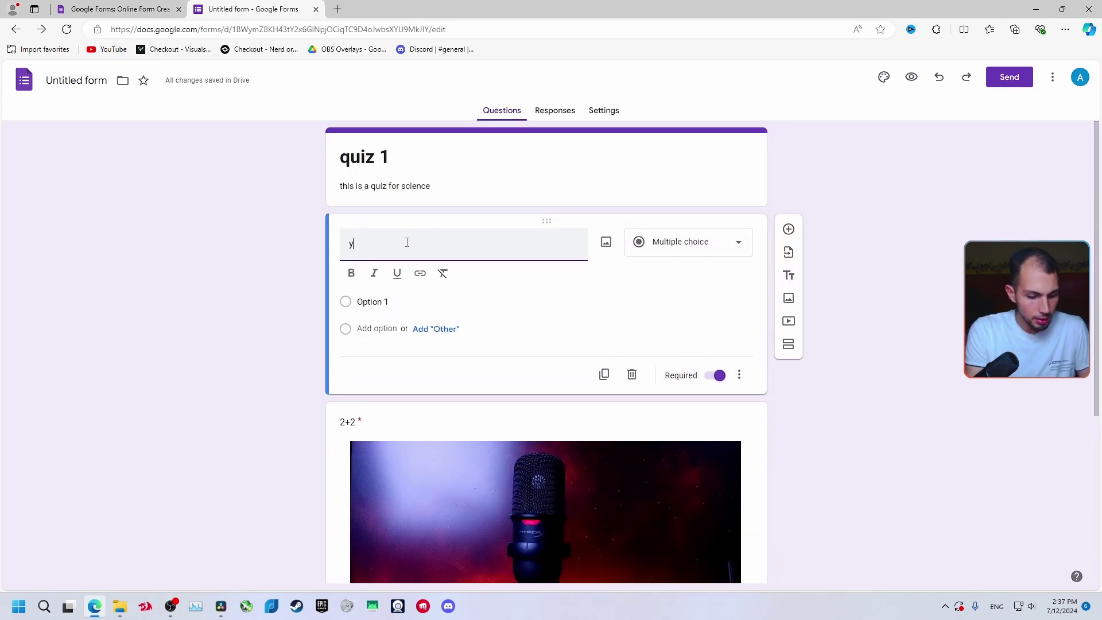
{"action": "type", "text": "our name"}
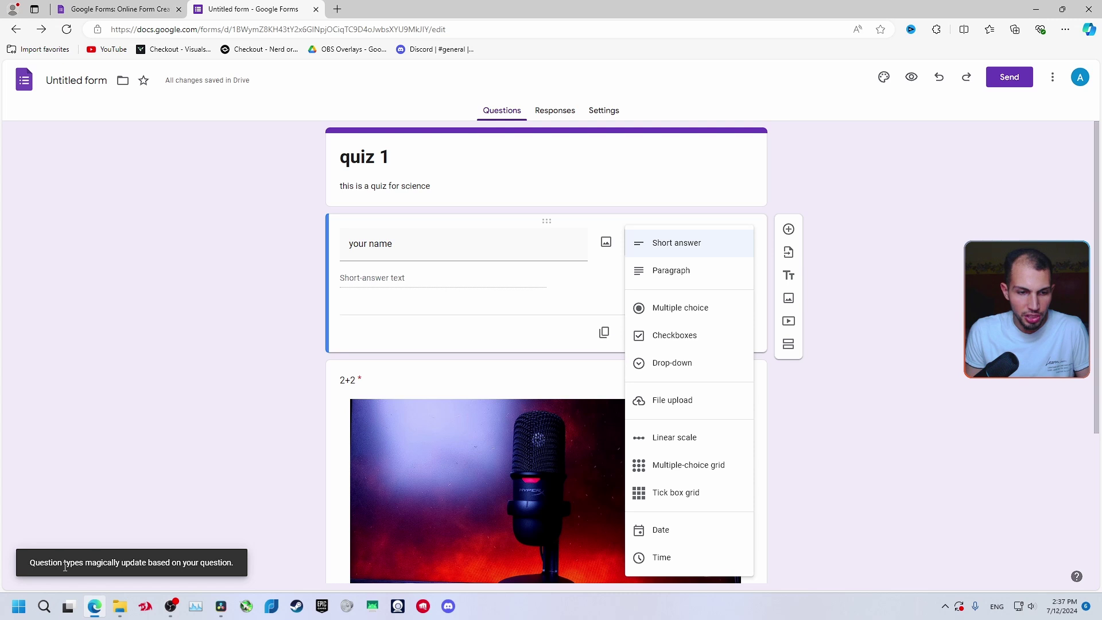
{"action": "key", "text": "Escape"}
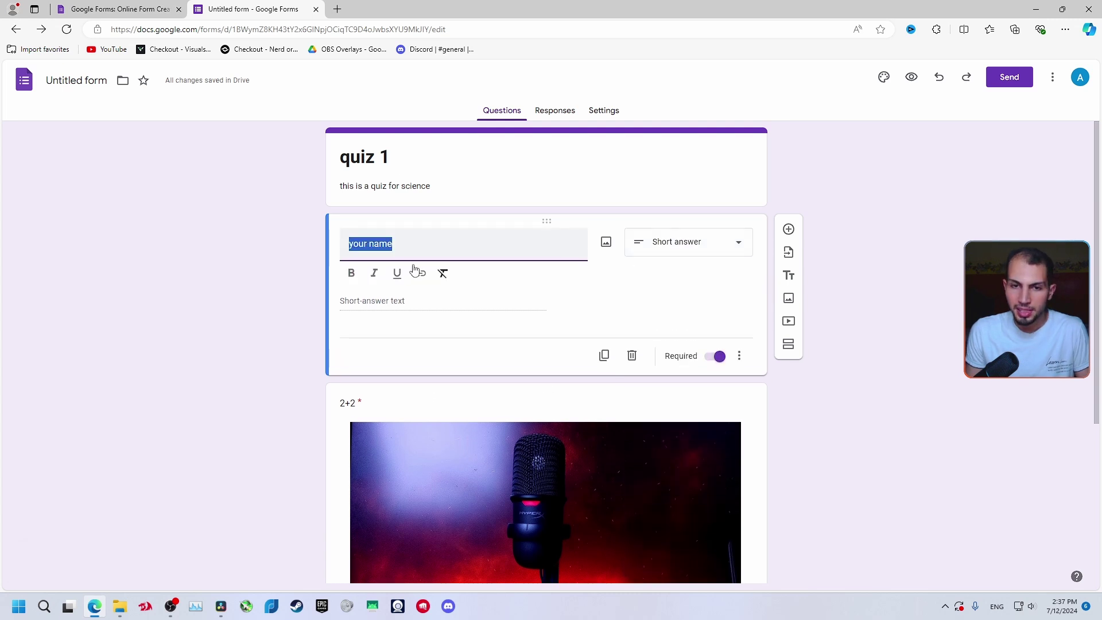
- Set 'your name' to Short answer, after briefly trying Paragraph
{"action": "left_click", "coordinate": [666, 243]}
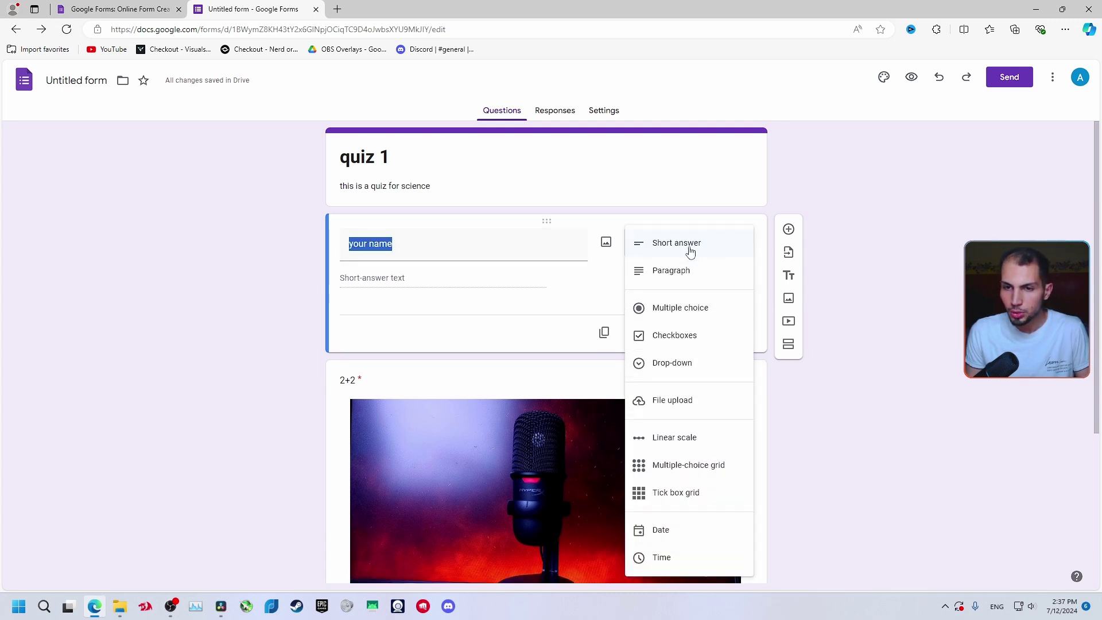
{"action": "left_click", "coordinate": [387, 275]}
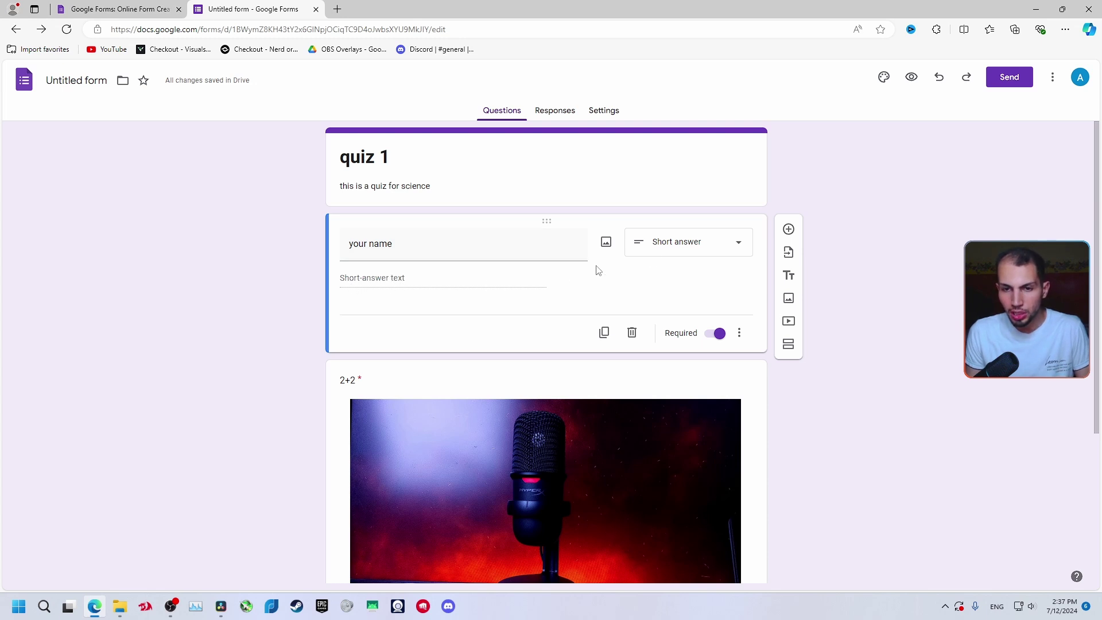
{"action": "left_click", "coordinate": [678, 244]}
{"action": "left_click", "coordinate": [706, 273]}
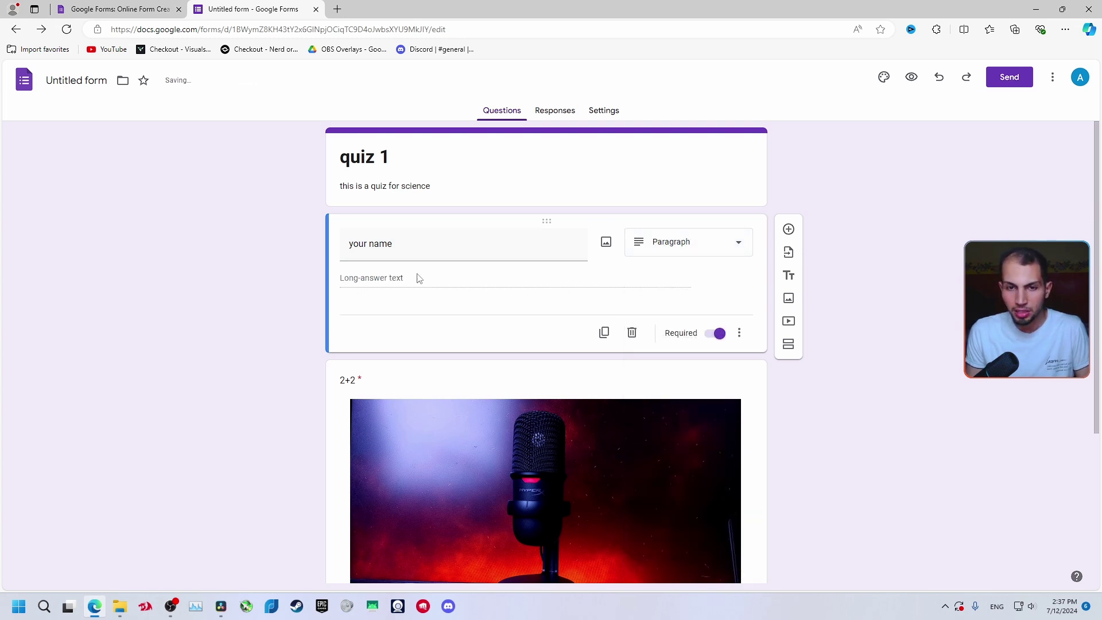
{"action": "left_click", "coordinate": [677, 239]}
{"action": "left_click", "coordinate": [710, 215]}
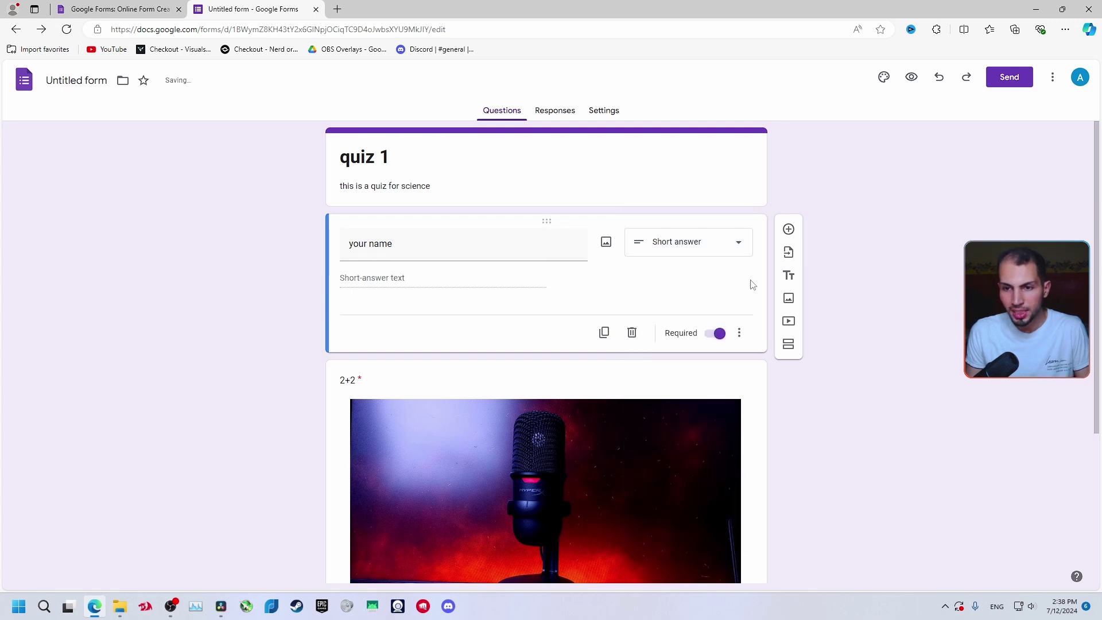
- Add a short-answer question 'code' below 'your name' and delete the extra item
{"action": "left_click", "coordinate": [789, 229]}
{"action": "type", "text": "code"}
{"action": "left_click", "coordinate": [689, 327]}
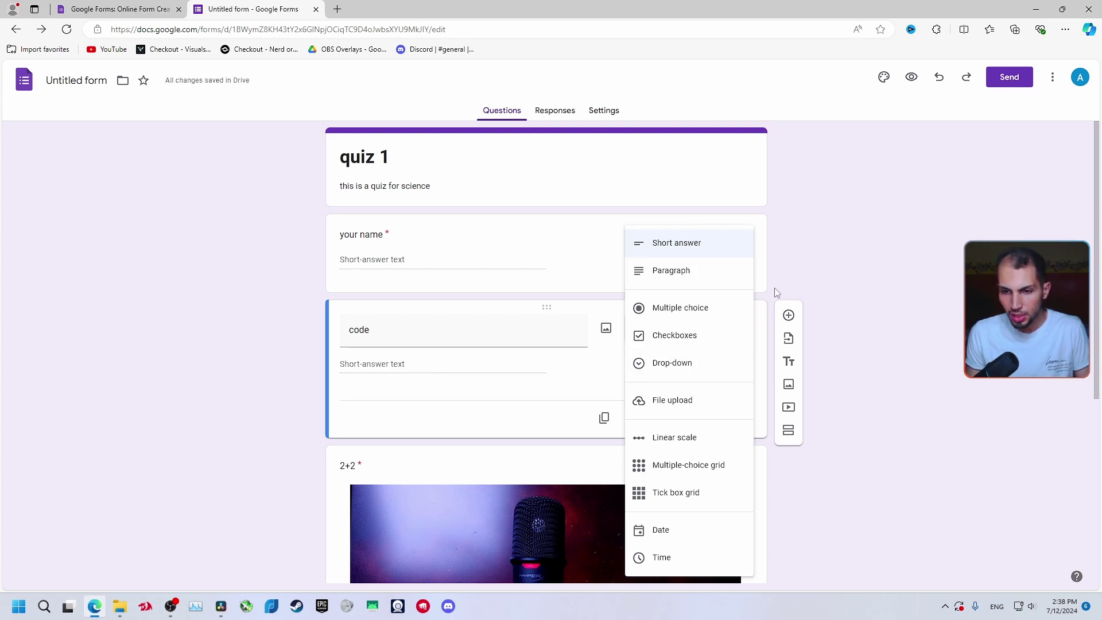
{"action": "left_click", "coordinate": [801, 301]}
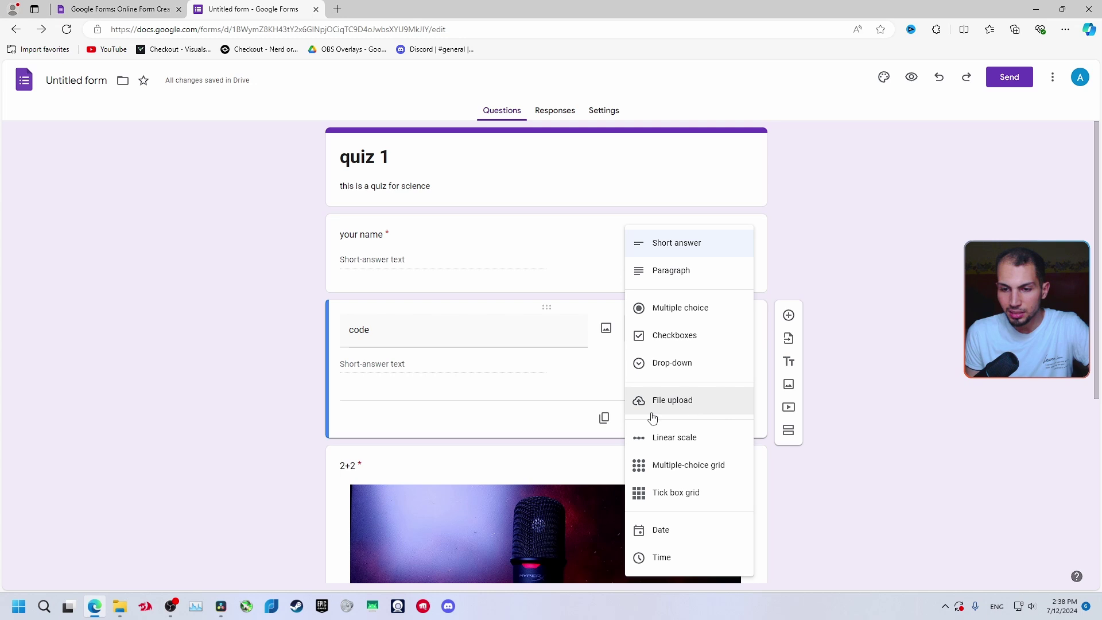
{"action": "left_click", "coordinate": [426, 256]}
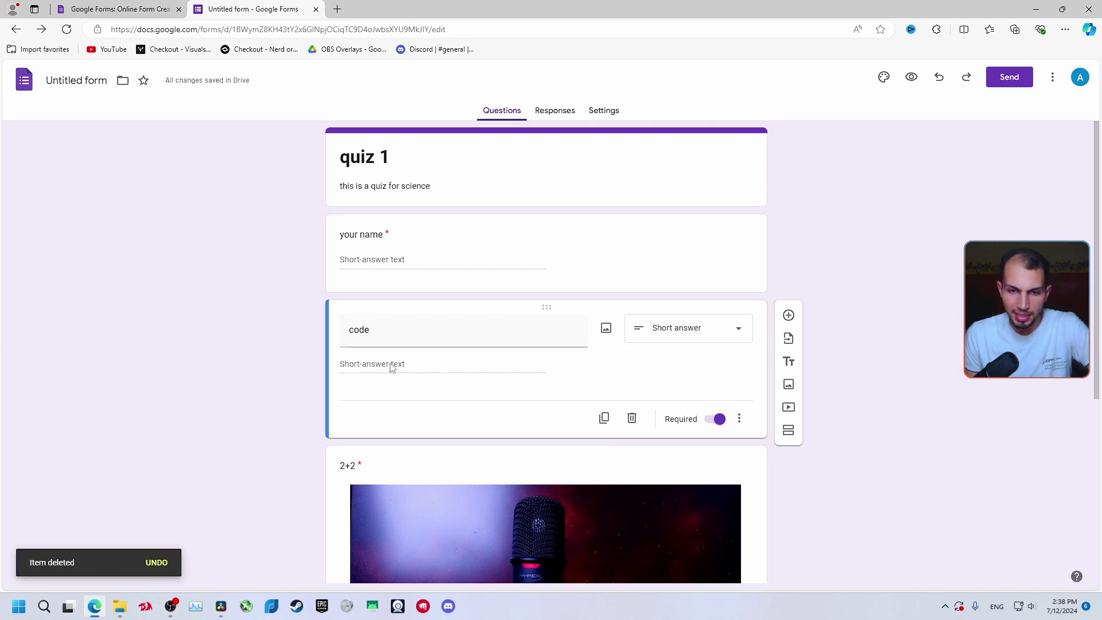
{"action": "scroll", "coordinate": [653, 344], "scroll_direction": "down", "scroll_amount": 5}
{"action": "scroll", "coordinate": [653, 344], "scroll_direction": "up", "scroll_amount": 3}
{"action": "scroll", "coordinate": [708, 290], "scroll_direction": "down", "scroll_amount": 2}
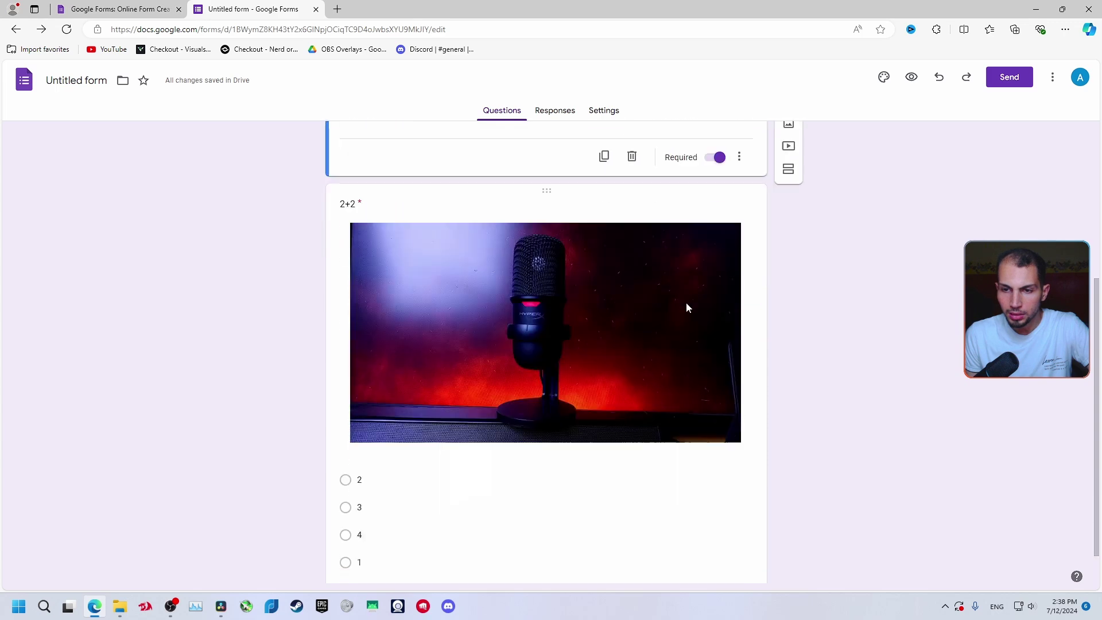
- Finish editing the 2+2 question and switch to the quiz 1 Settings tab
{"action": "left_click", "coordinate": [686, 302]}
{"action": "left_click", "coordinate": [759, 201]}
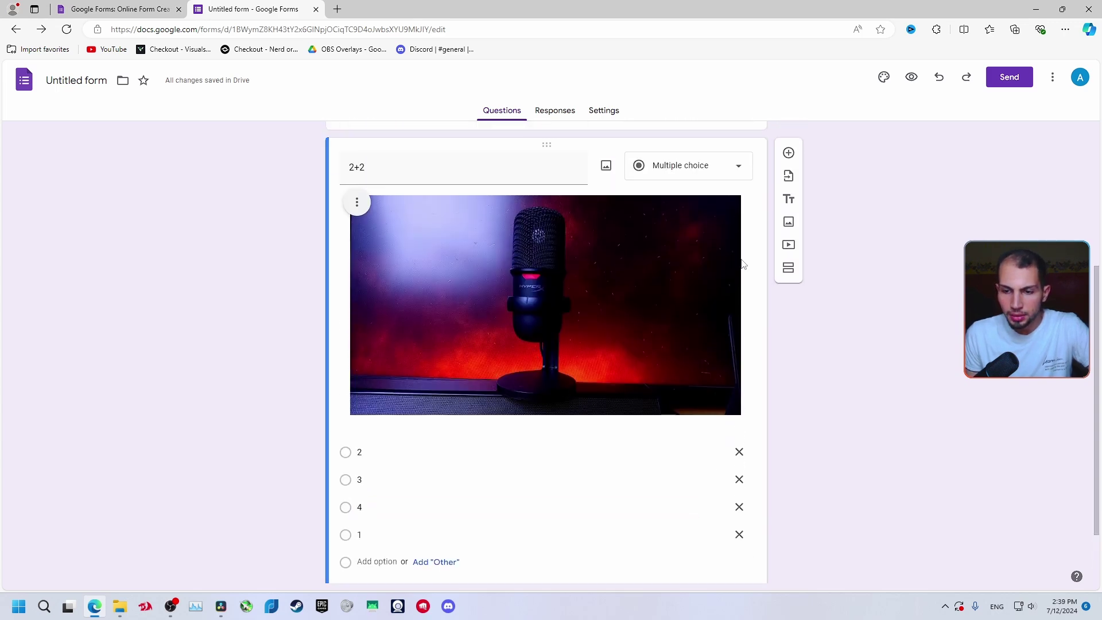
{"action": "scroll", "coordinate": [493, 390], "scroll_direction": "down", "scroll_amount": 2}
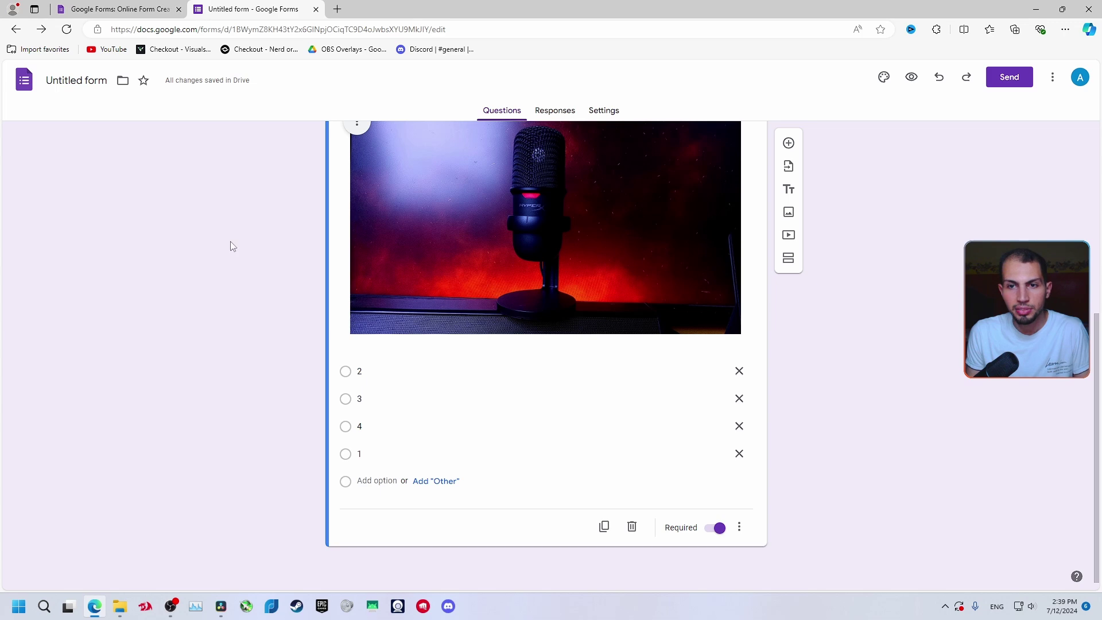
{"action": "scroll", "coordinate": [386, 205], "scroll_direction": "up", "scroll_amount": 5}
{"action": "left_click", "coordinate": [602, 110]}
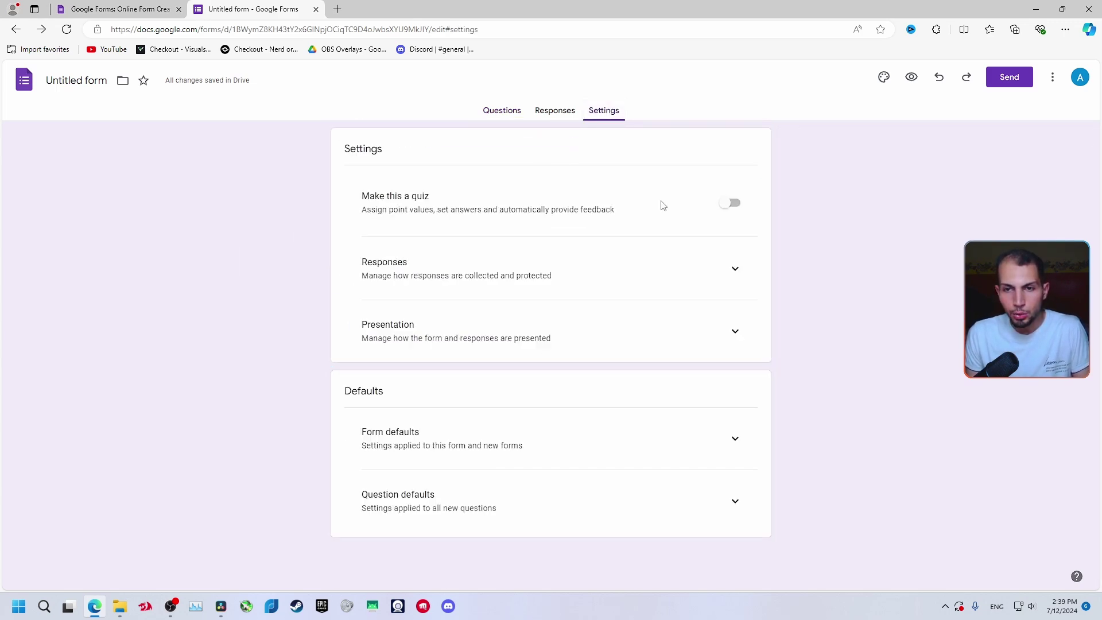
- Turn on 'Make this a quiz' for 3 total points and return to Questions
{"action": "left_click", "coordinate": [736, 204]}
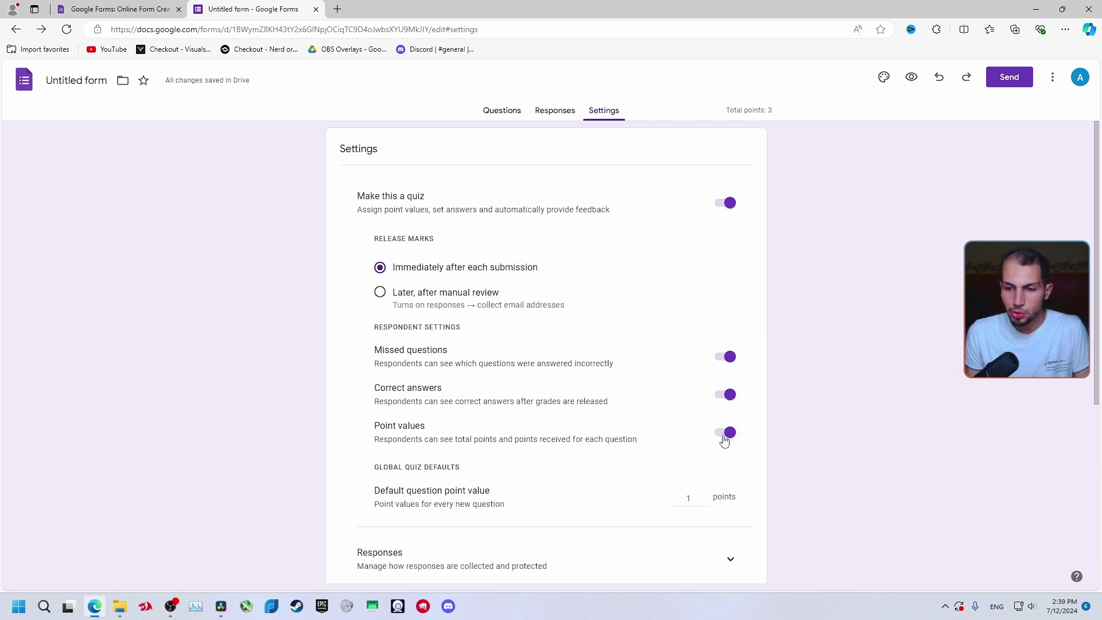
{"action": "left_click", "coordinate": [503, 114]}
{"action": "scroll", "coordinate": [656, 404], "scroll_direction": "down", "scroll_amount": 5}
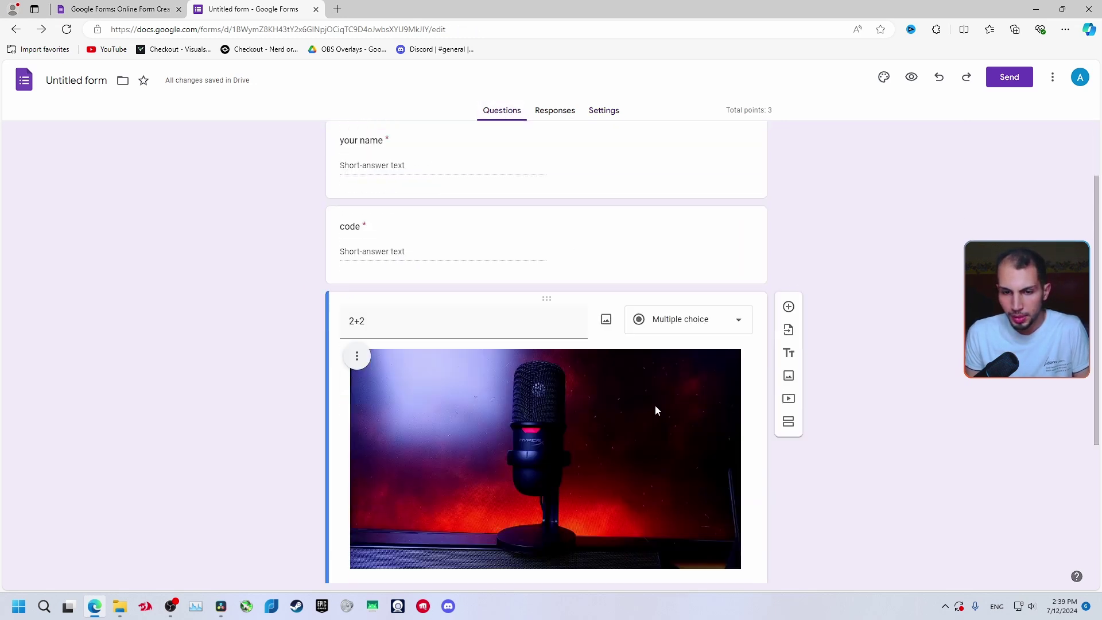
- In the 2+2 answer key, mark 4 and 3 as correct, worth 1 point
{"action": "scroll", "coordinate": [765, 479], "scroll_direction": "down", "scroll_amount": 2}
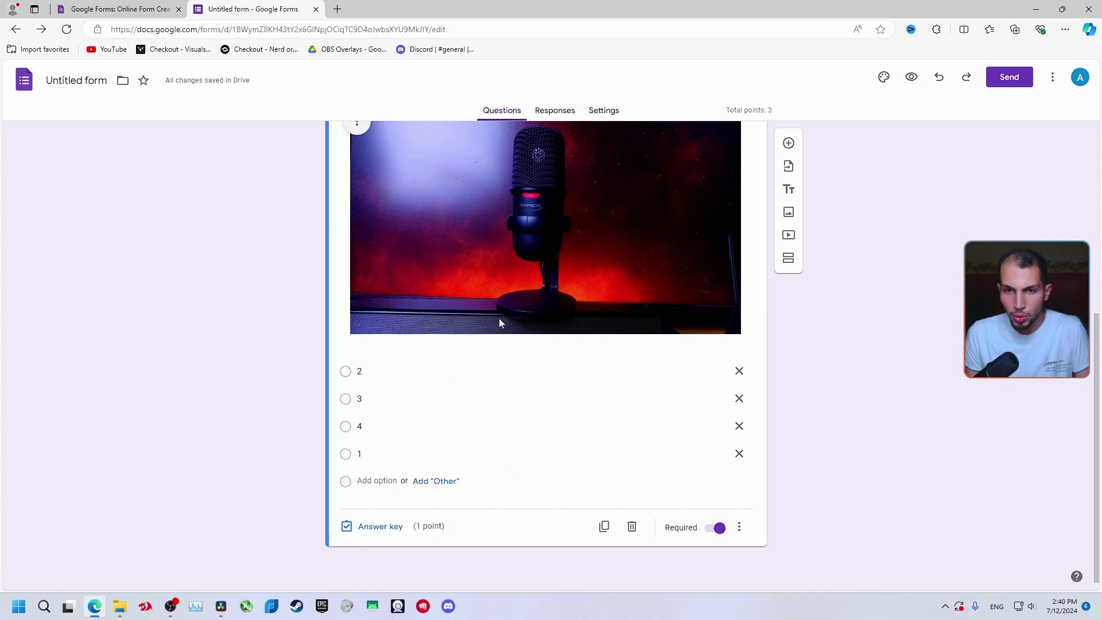
{"action": "left_click", "coordinate": [381, 527]}
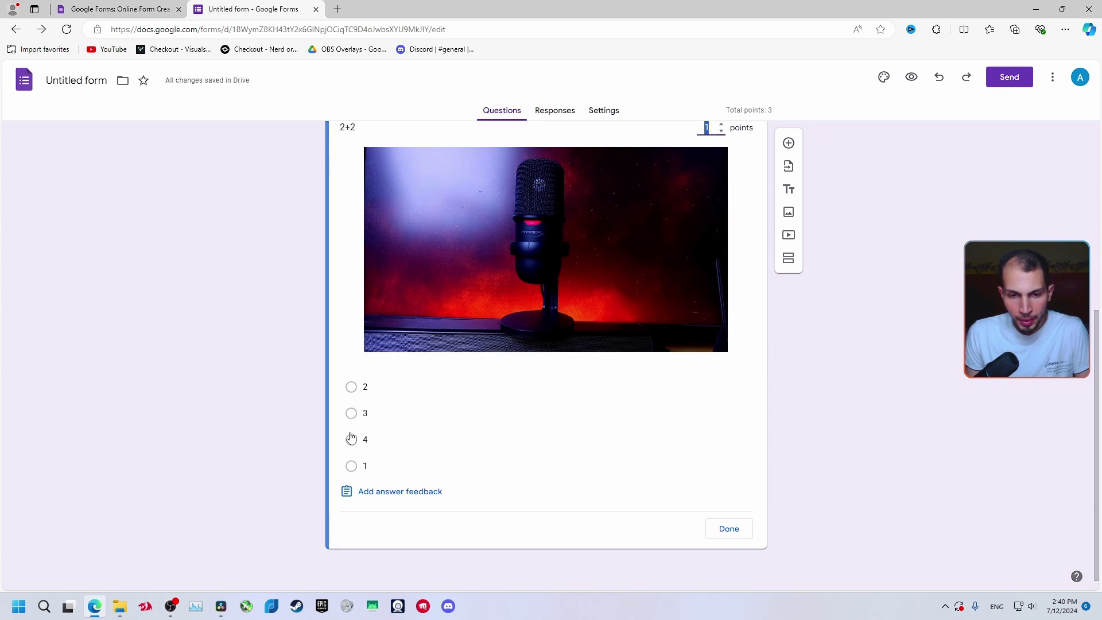
{"action": "left_click", "coordinate": [352, 441]}
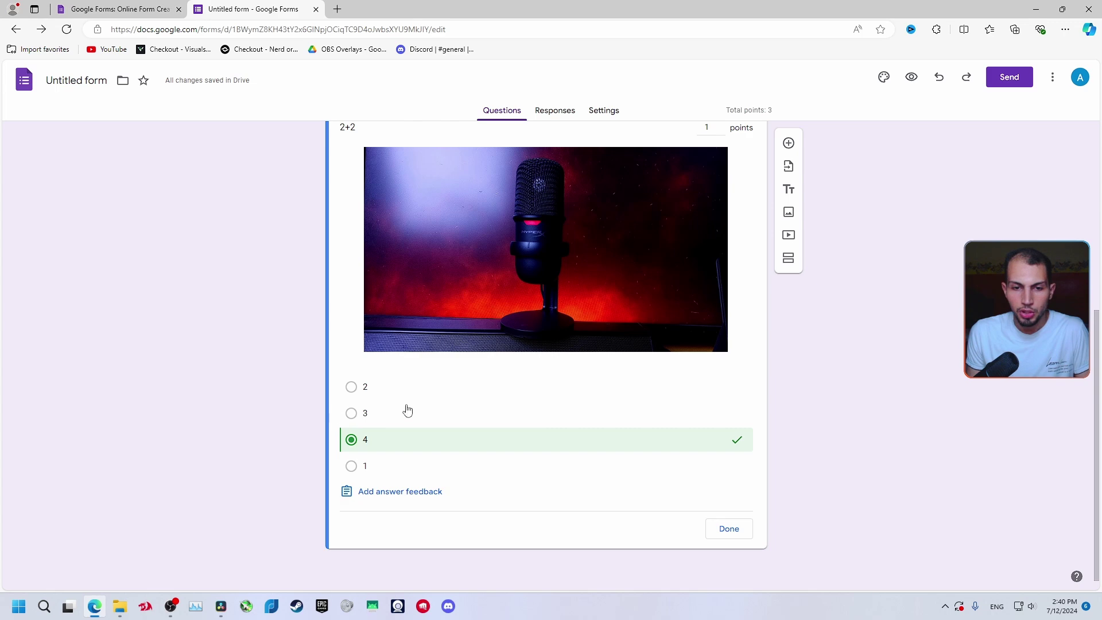
{"action": "left_click", "coordinate": [365, 415]}
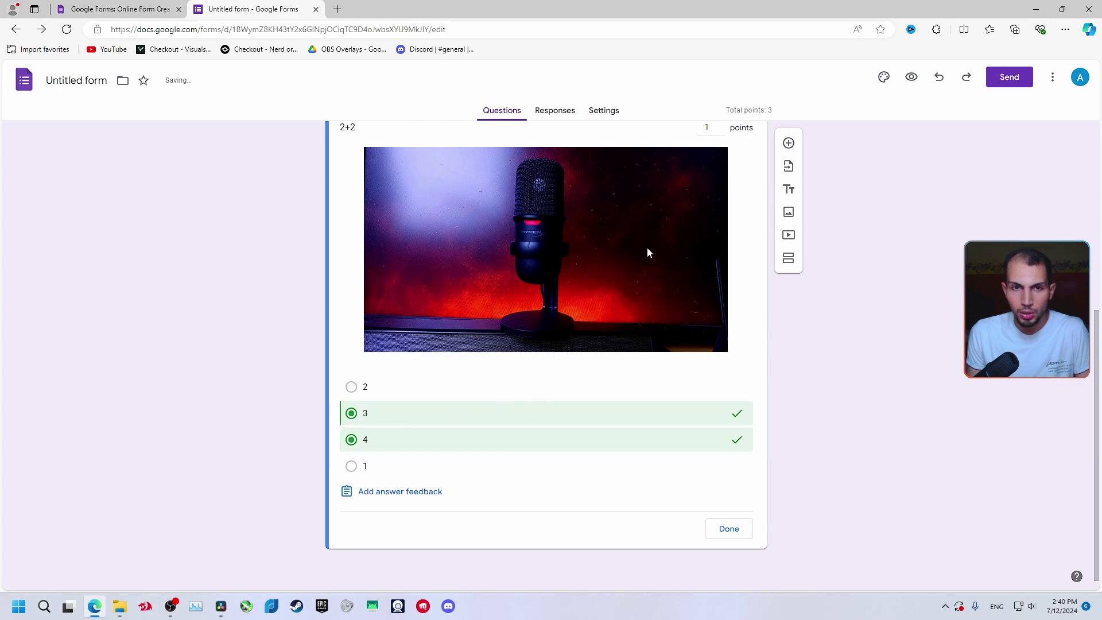
- Finish the answer key and add three blank questions after the 2+2 question
{"action": "left_click", "coordinate": [726, 526]}
{"action": "scroll", "coordinate": [696, 438], "scroll_direction": "down", "scroll_amount": 4}
{"action": "left_click", "coordinate": [789, 143]}
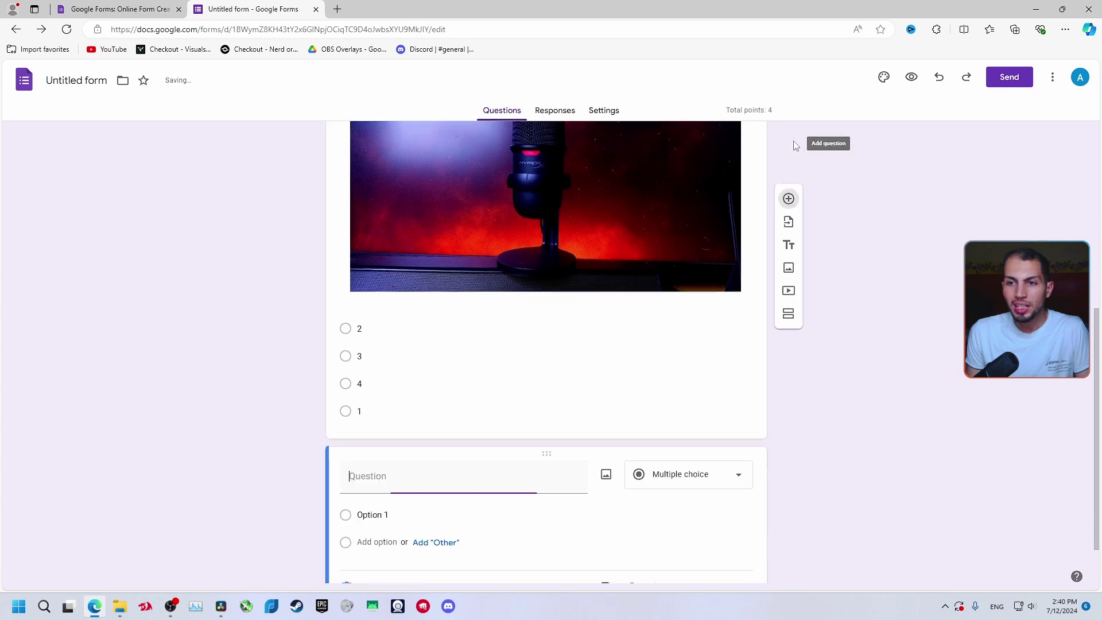
{"action": "left_click", "coordinate": [788, 405]}
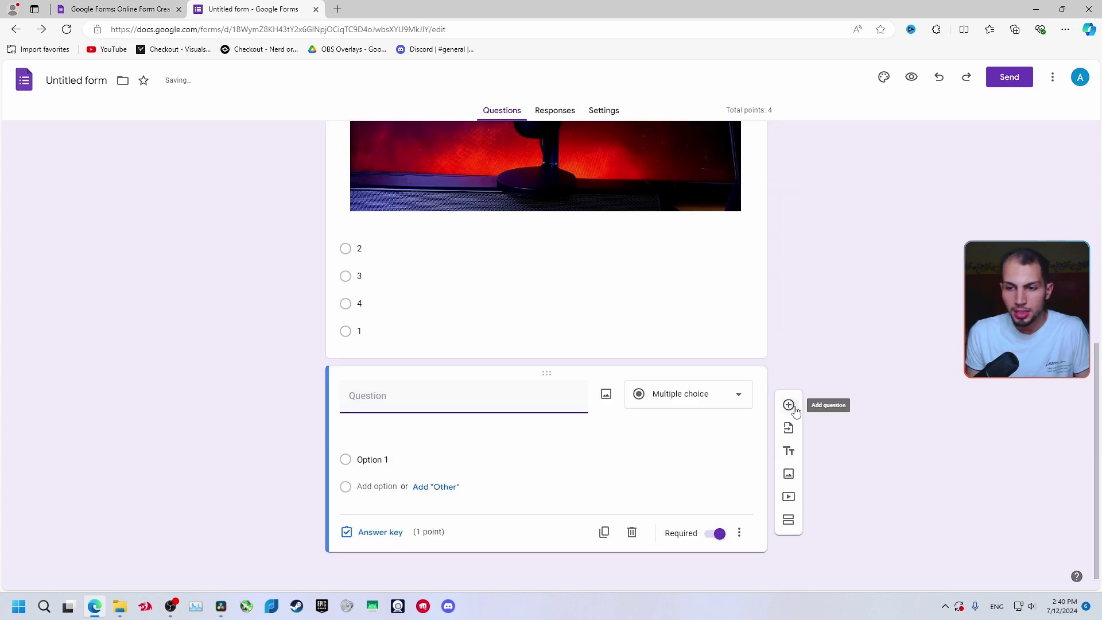
{"action": "left_click", "coordinate": [788, 406]}
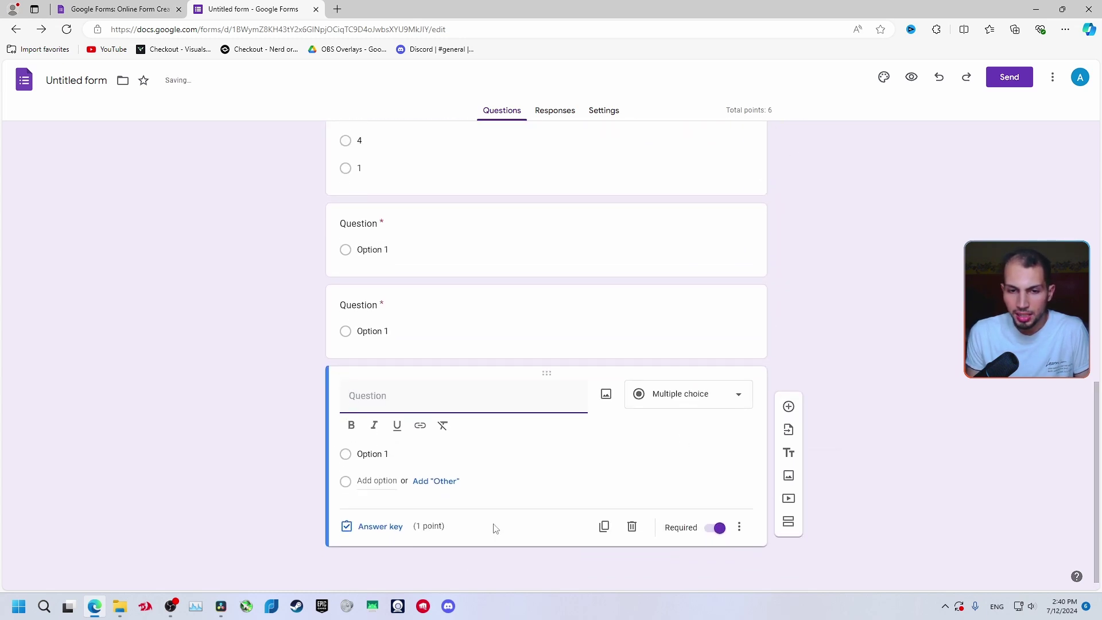
- Make the 2+2 question and one empty question optional, and the image question required
{"action": "left_click", "coordinate": [698, 247]}
{"action": "scroll", "coordinate": [700, 344], "scroll_direction": "up", "scroll_amount": 3}
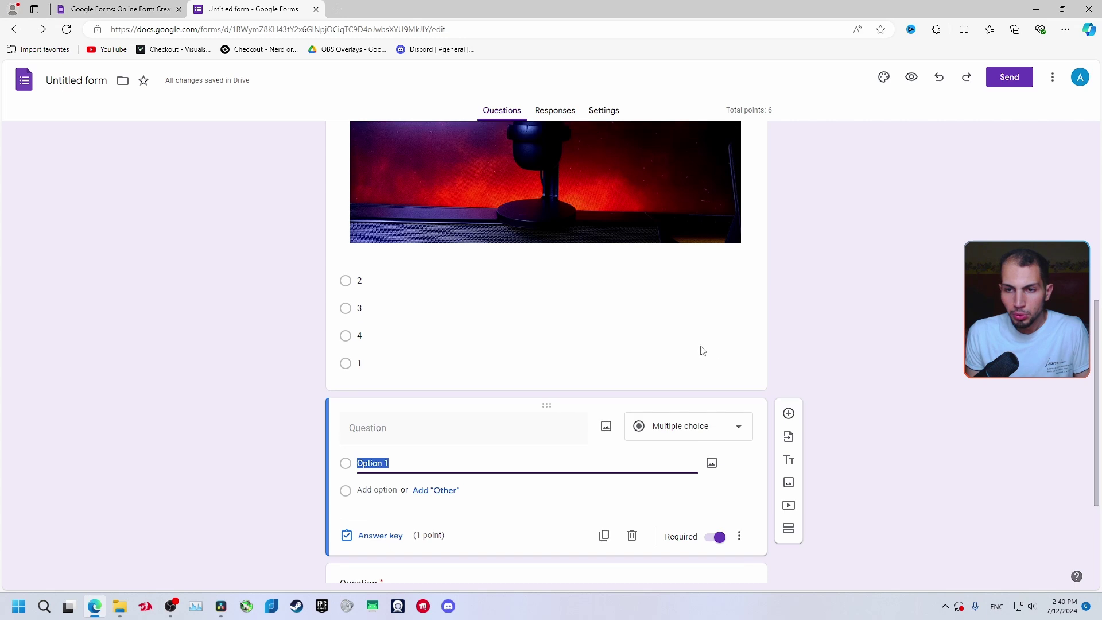
{"action": "left_click", "coordinate": [426, 350]}
{"action": "left_click", "coordinate": [713, 454]}
{"action": "scroll", "coordinate": [620, 356], "scroll_direction": "down", "scroll_amount": 3}
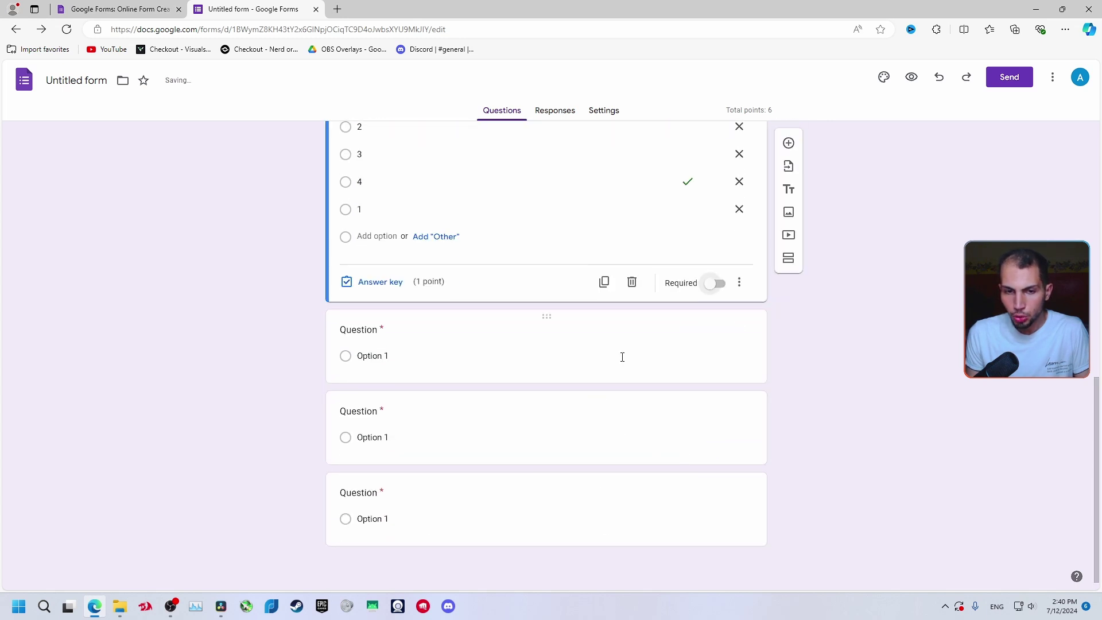
{"action": "left_click", "coordinate": [619, 356]}
{"action": "left_click", "coordinate": [714, 365]}
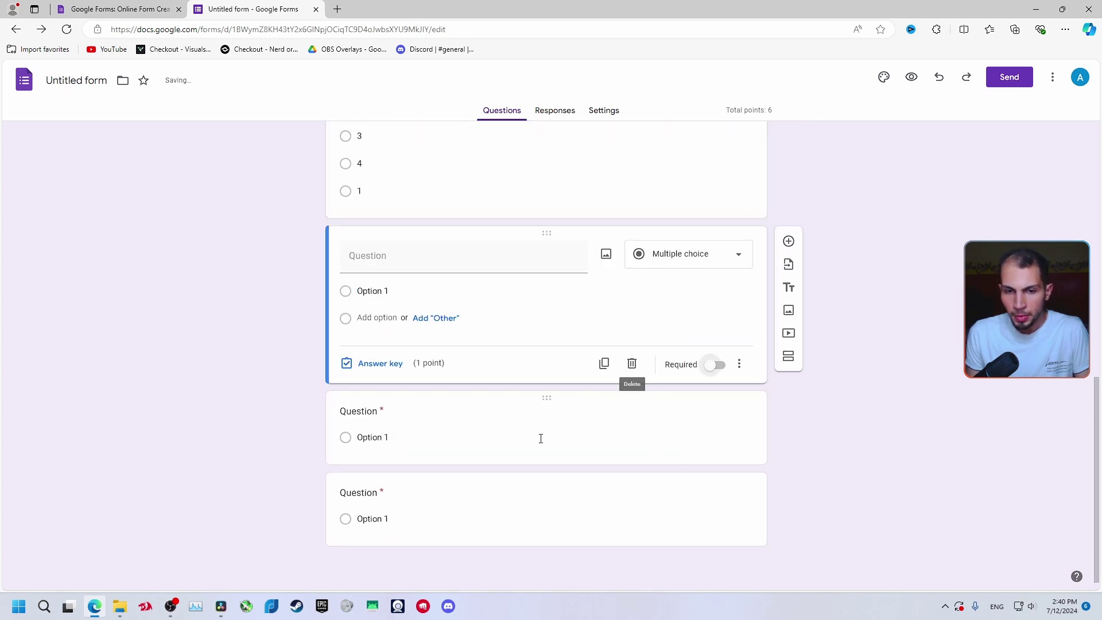
{"action": "left_click", "coordinate": [679, 160]}
{"action": "left_click", "coordinate": [715, 284]}
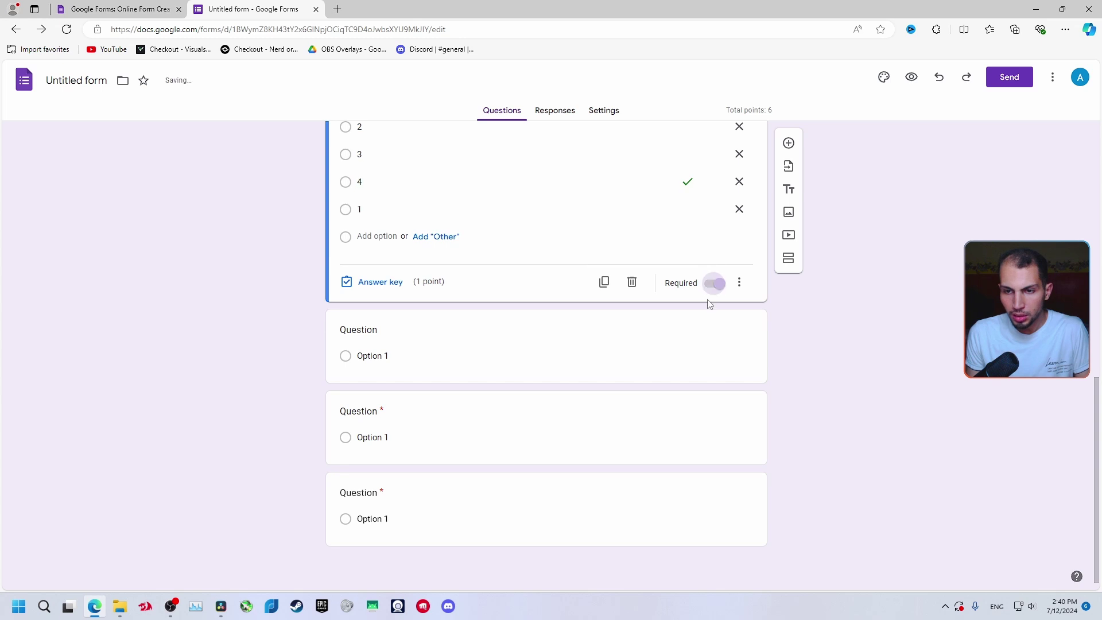
{"action": "left_click", "coordinate": [421, 356]}
- Title the first two empty questions fdjkoauoif and sdfsd
{"action": "left_click", "coordinate": [407, 256]}
{"action": "type", "text": "fdjkoauoif"}
{"action": "left_click", "coordinate": [407, 429]}
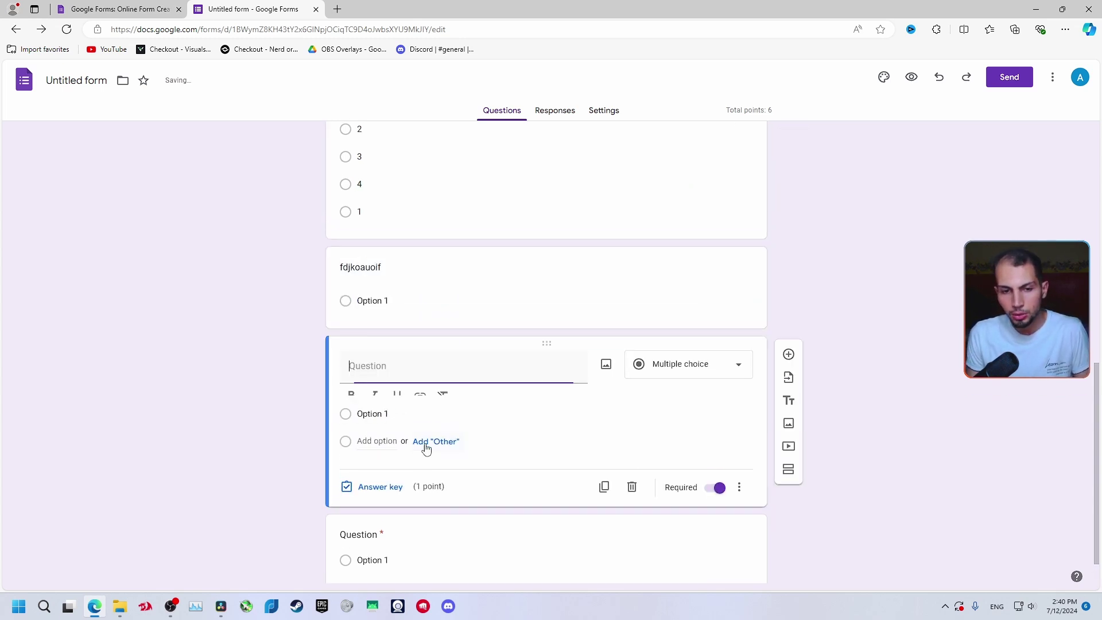
{"action": "type", "text": "sdfsd"}
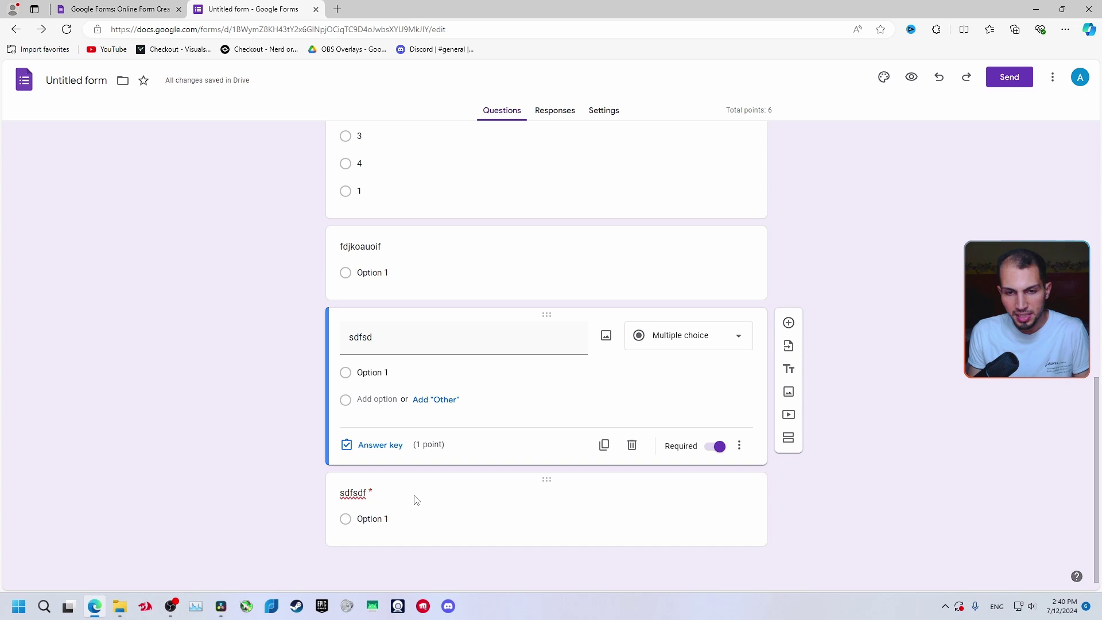
- Make the last question, sdfsdf, optional
{"action": "left_click", "coordinate": [419, 516]}
{"action": "left_click", "coordinate": [719, 536]}
{"action": "left_click", "coordinate": [719, 536]}
{"action": "scroll", "coordinate": [408, 472], "scroll_direction": "up", "scroll_amount": 3}
{"action": "scroll", "coordinate": [482, 371], "scroll_direction": "down", "scroll_amount": 3}
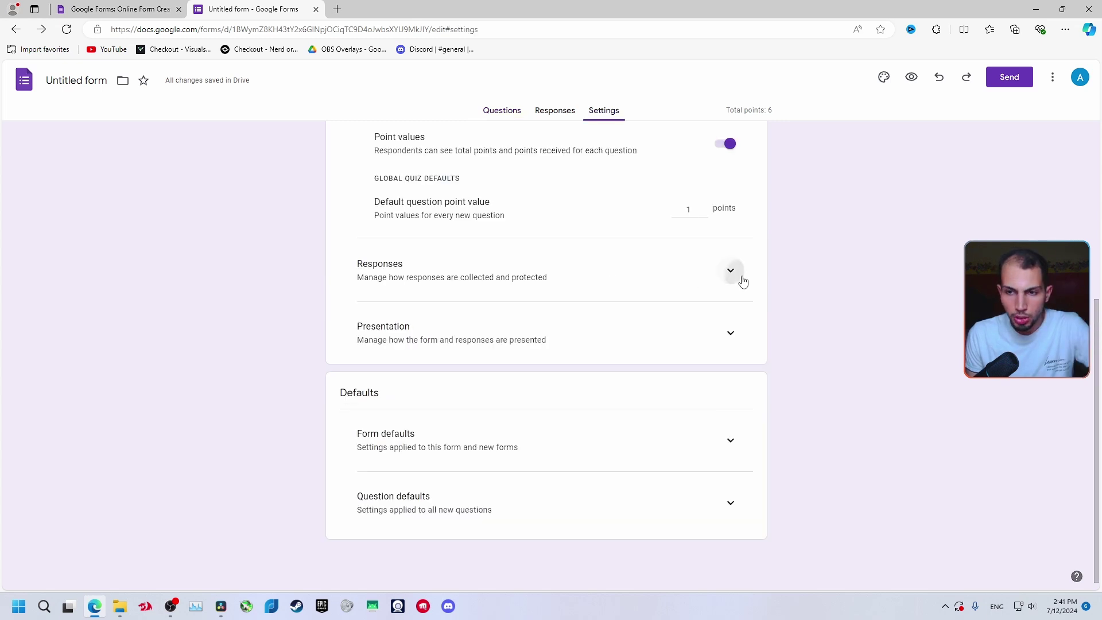
{"action": "left_click", "coordinate": [732, 274]}
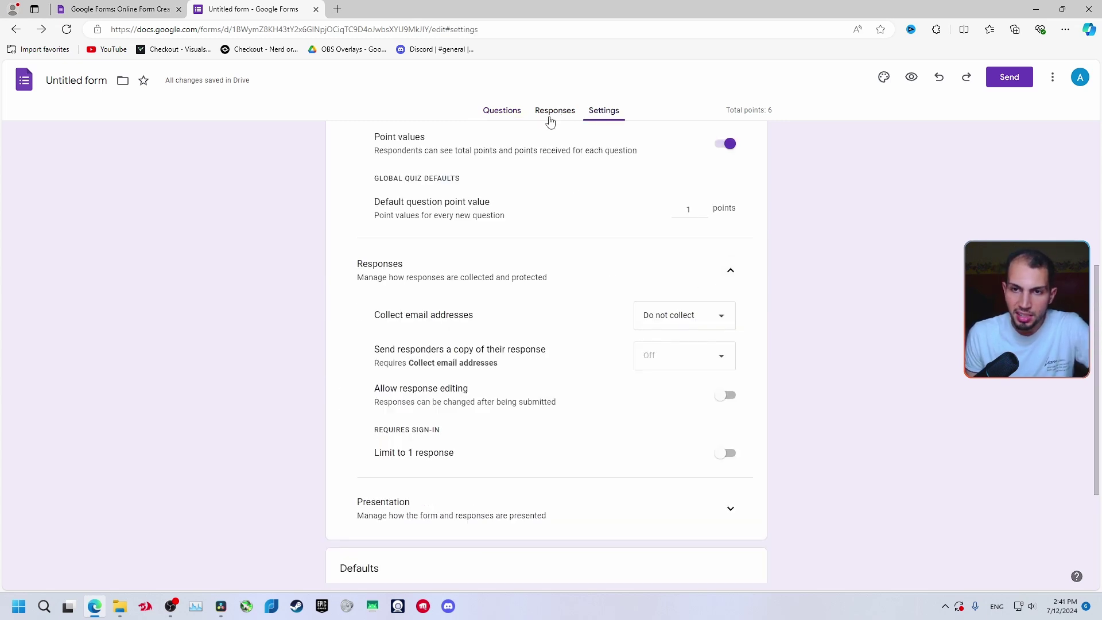
{"action": "left_click", "coordinate": [721, 318]}
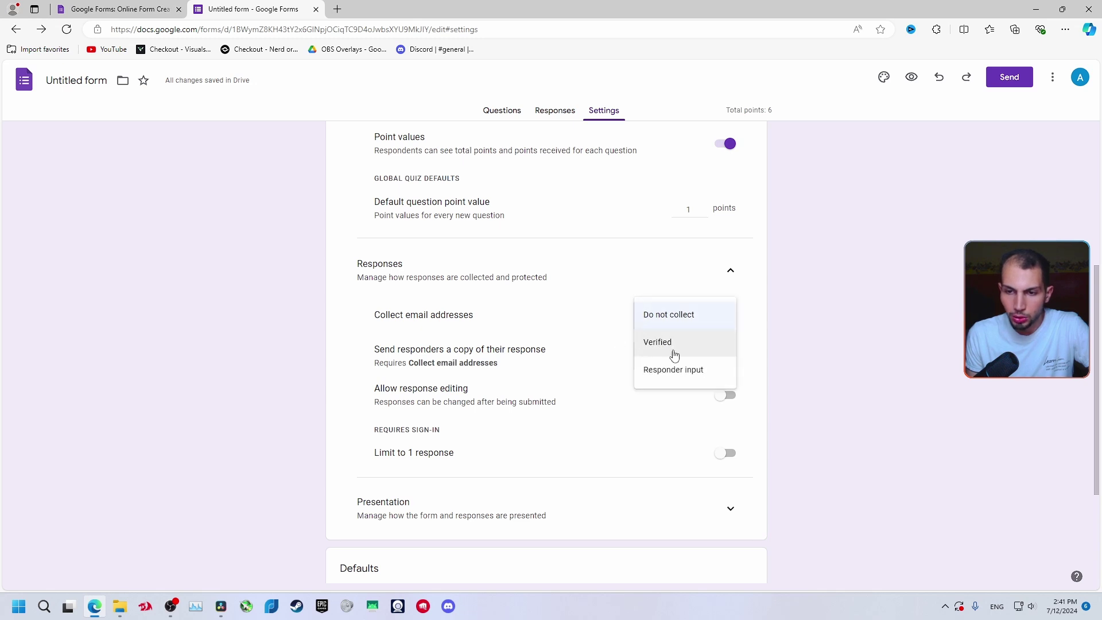
{"action": "left_click", "coordinate": [677, 319]}
{"action": "scroll", "coordinate": [363, 343], "scroll_direction": "down", "scroll_amount": 2}
{"action": "left_click_drag", "start_coordinate": [362, 343], "coordinate": [276, 314]}
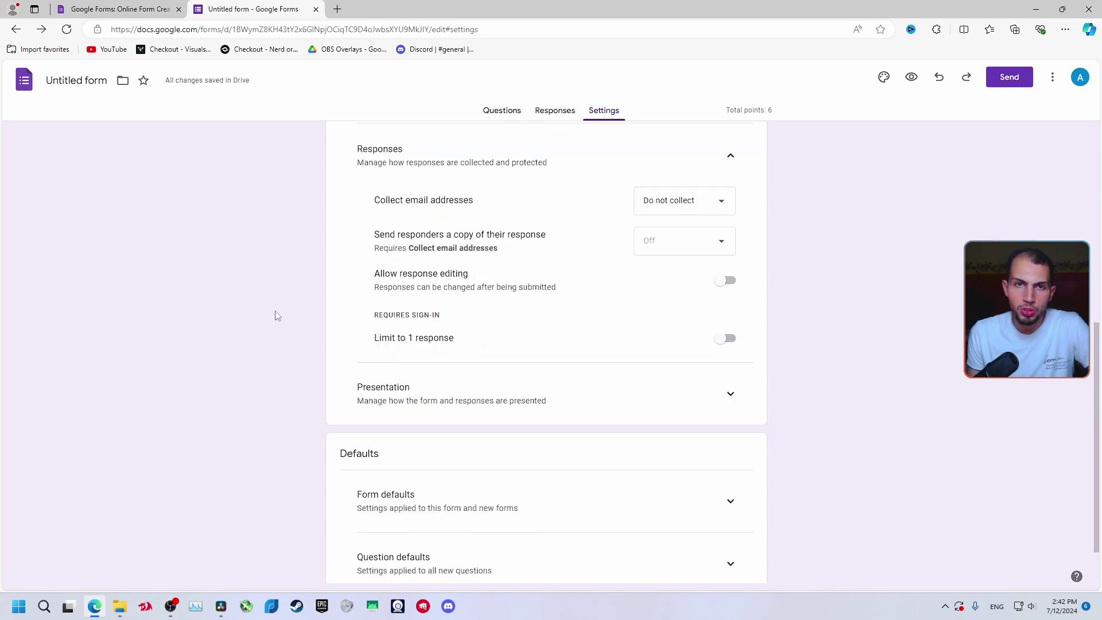
{"action": "left_click", "coordinate": [725, 338]}
{"action": "left_click", "coordinate": [725, 338]}
{"action": "scroll", "coordinate": [592, 382], "scroll_direction": "down", "scroll_amount": 1}
{"action": "left_click", "coordinate": [592, 379]}
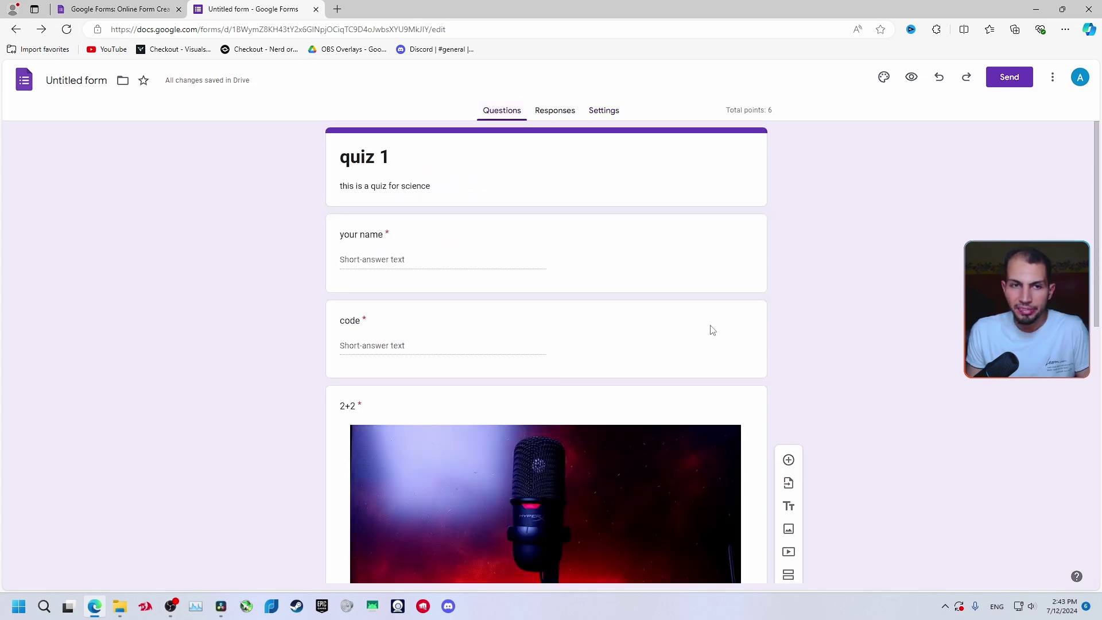
- In the theme panel, set header font to Impact and question font to Pacifico
{"action": "scroll", "coordinate": [277, 258], "scroll_direction": "down", "scroll_amount": 2}
{"action": "scroll", "coordinate": [866, 333], "scroll_direction": "up", "scroll_amount": 2}
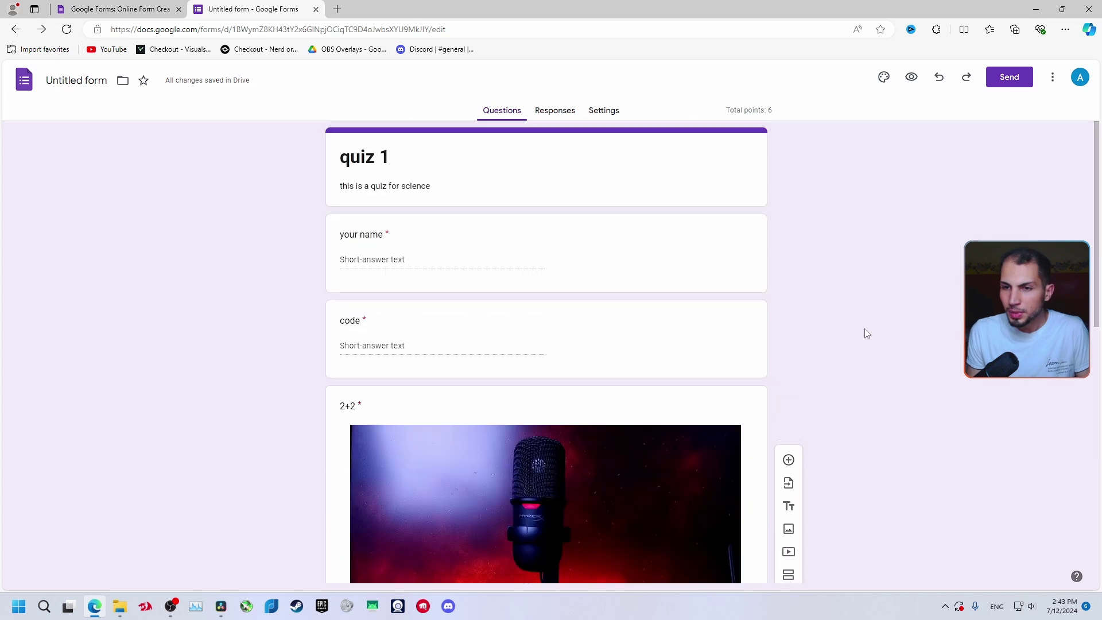
{"action": "left_click", "coordinate": [884, 82]}
{"action": "left_click", "coordinate": [1033, 217]}
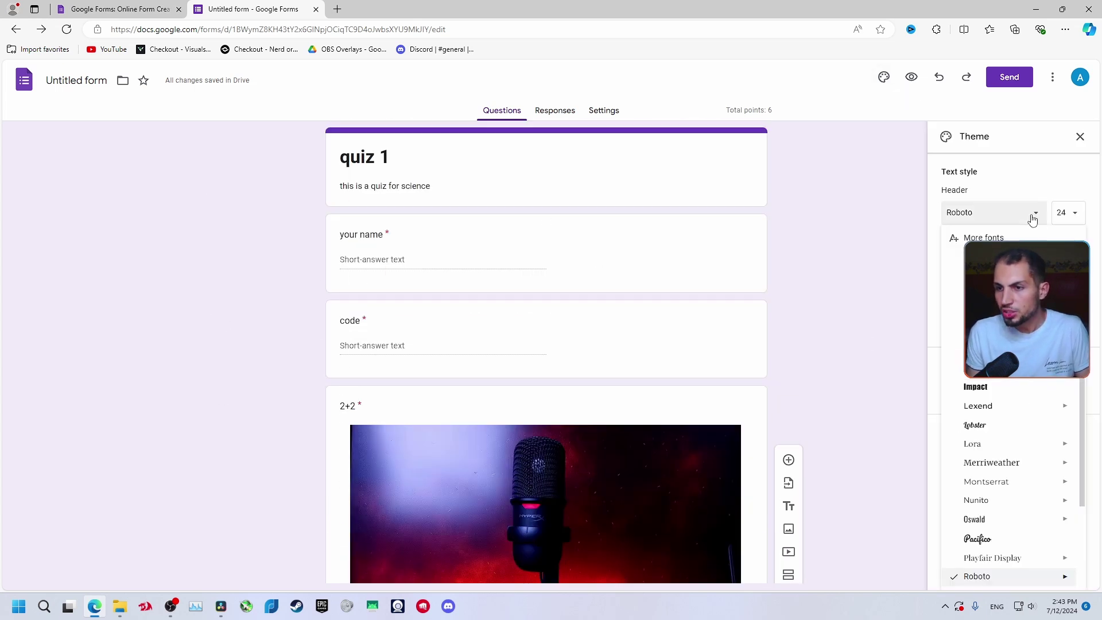
{"action": "left_click", "coordinate": [1001, 388]}
{"action": "left_click", "coordinate": [943, 273]}
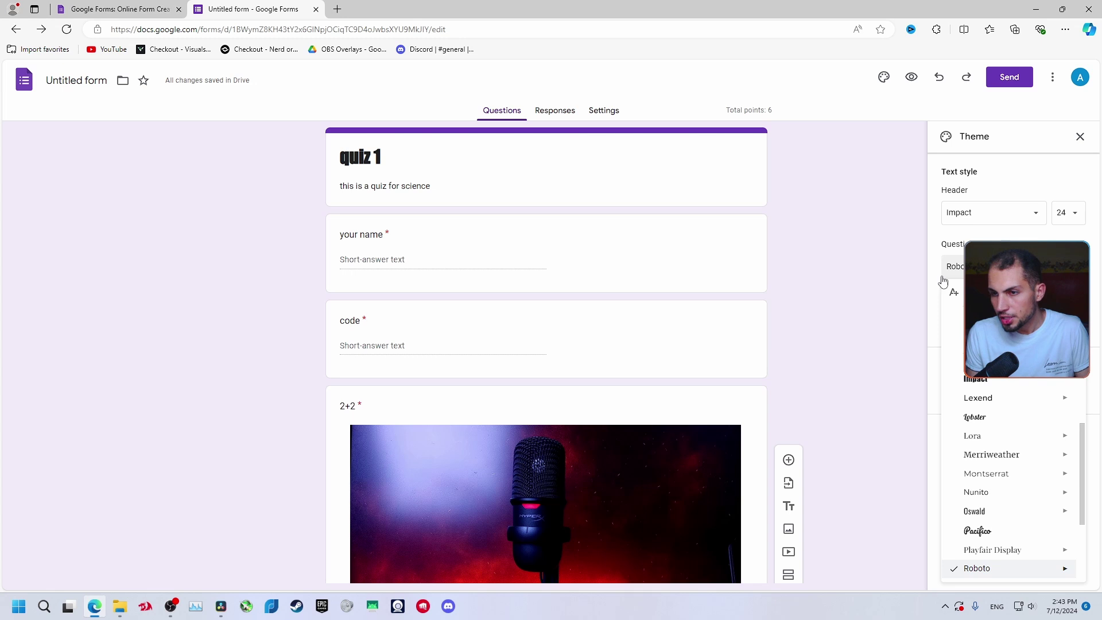
{"action": "left_click", "coordinate": [977, 530]}
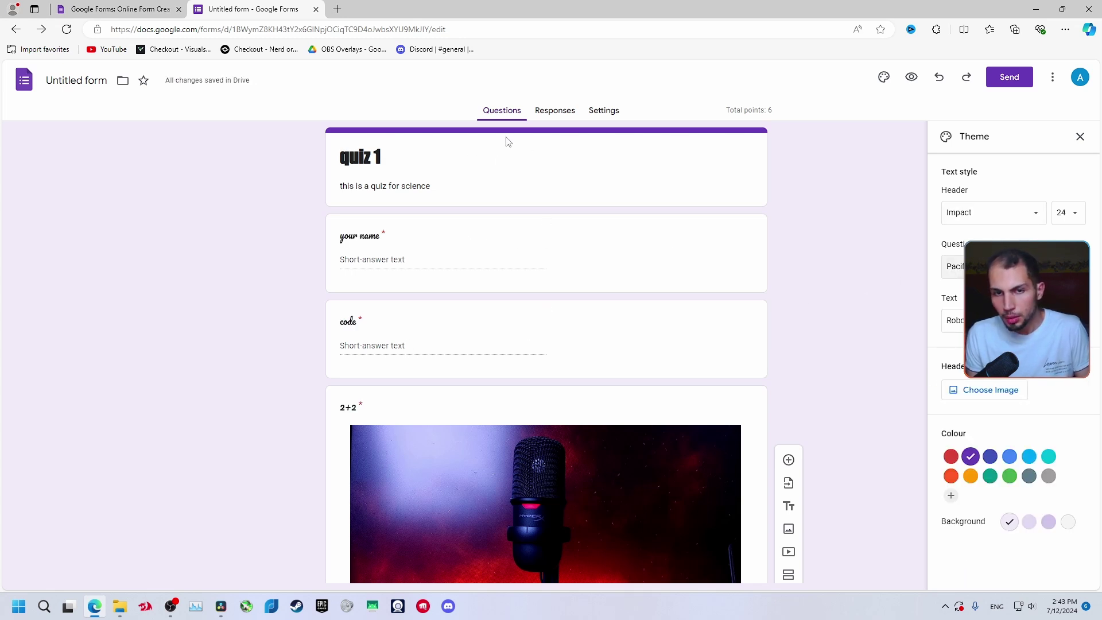
{"action": "left_click", "coordinate": [986, 389]}
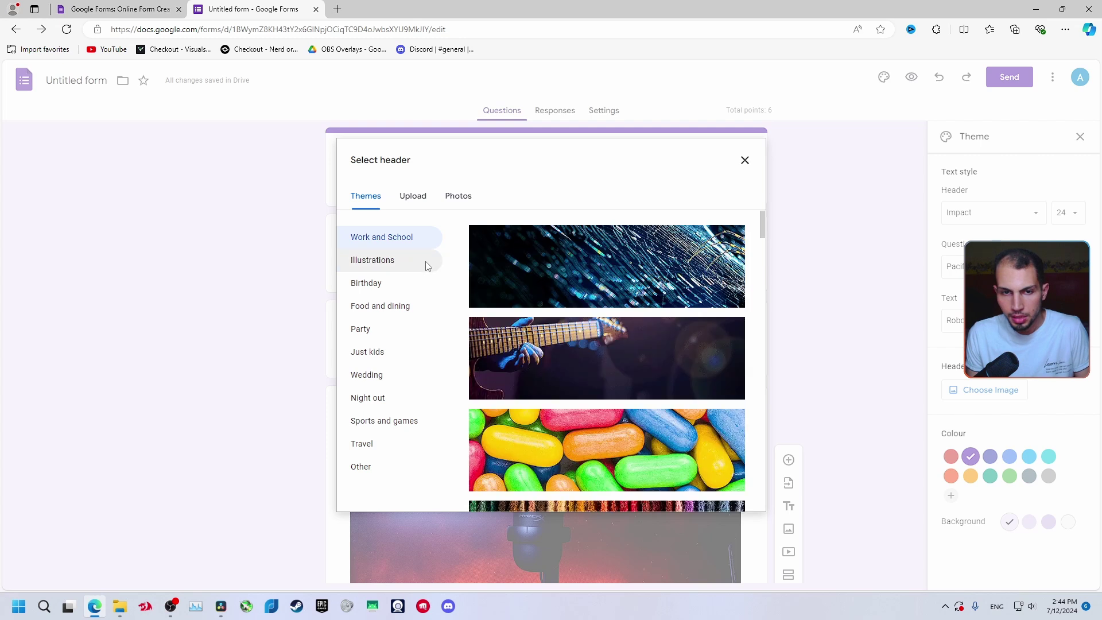
- Insert the colourful candy photo from Themes as the quiz header image
{"action": "left_click", "coordinate": [594, 447]}
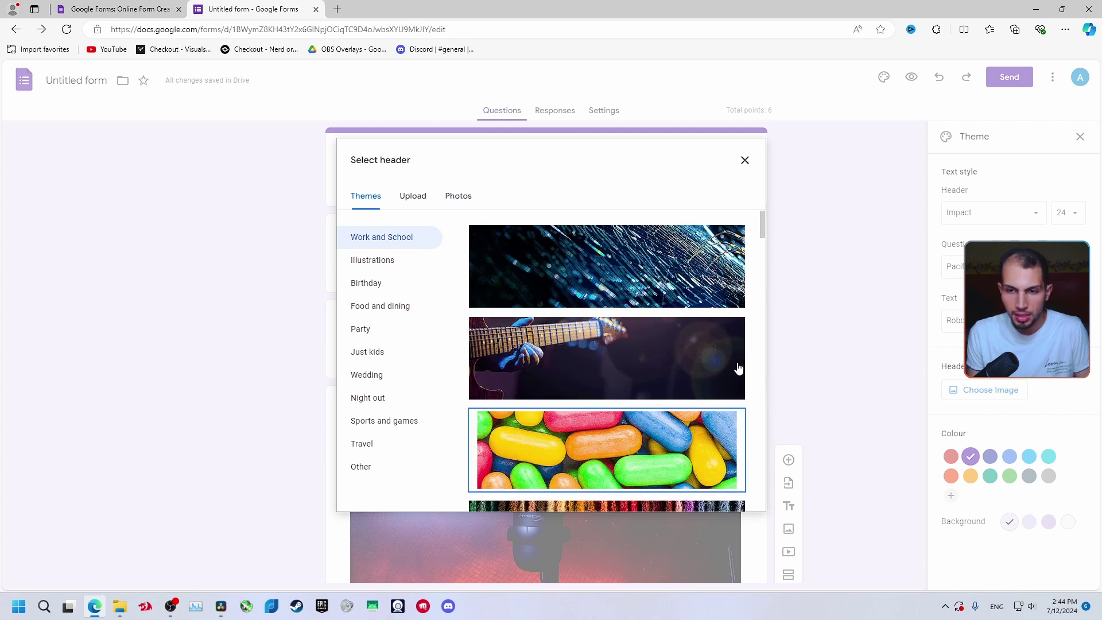
{"action": "left_click", "coordinate": [733, 494]}
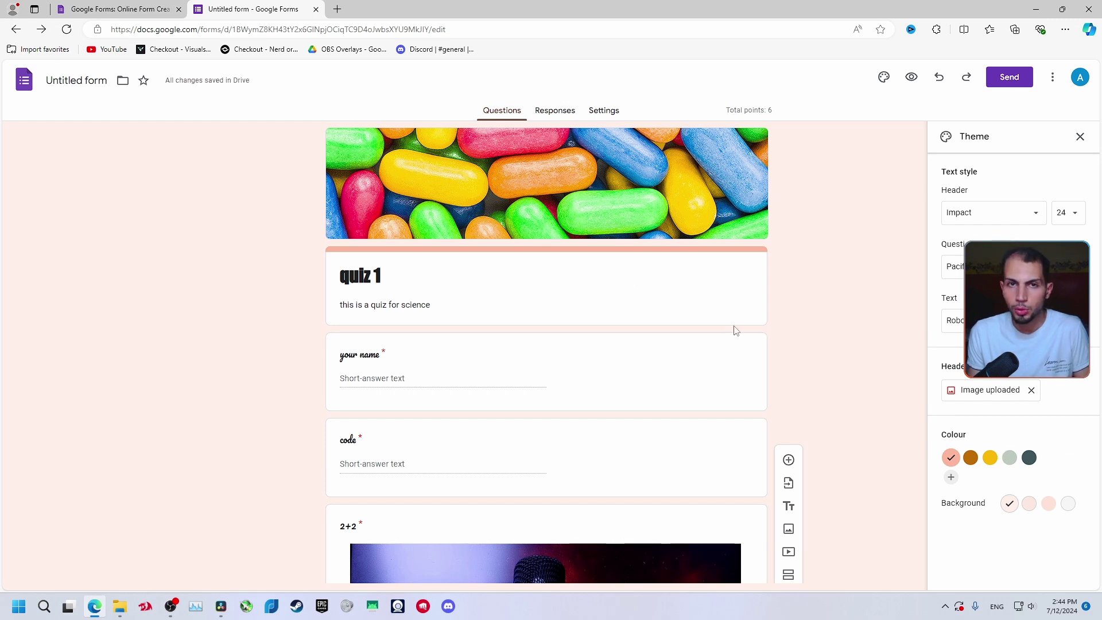
- Apply custom theme colour #48d364 with a light green background
{"action": "left_click", "coordinate": [1009, 458]}
{"action": "left_click", "coordinate": [951, 477]}
{"action": "left_click", "coordinate": [1022, 471]}
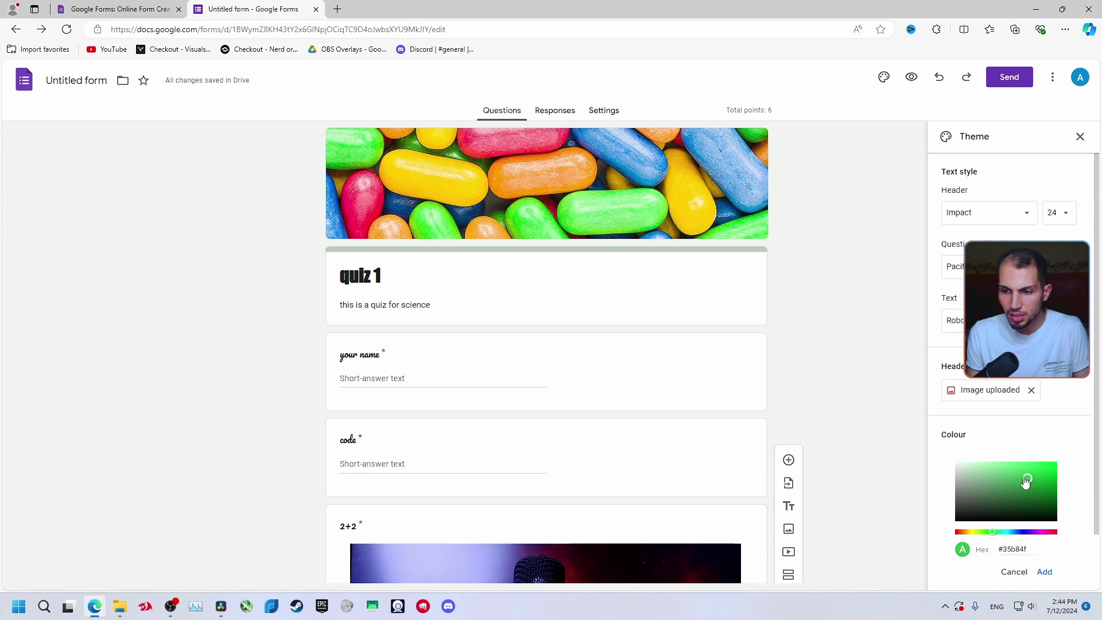
{"action": "scroll", "coordinate": [843, 369], "scroll_direction": "down", "scroll_amount": 5}
{"action": "scroll", "coordinate": [1031, 474], "scroll_direction": "down", "scroll_amount": 1}
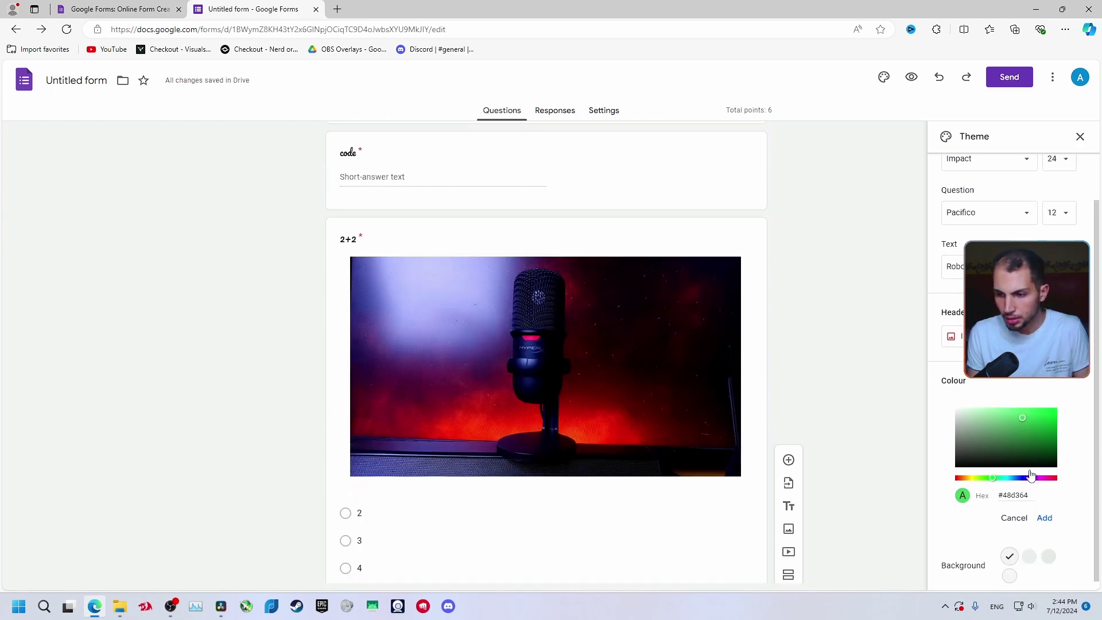
{"action": "left_click", "coordinate": [1049, 516]}
{"action": "left_click", "coordinate": [1027, 510]}
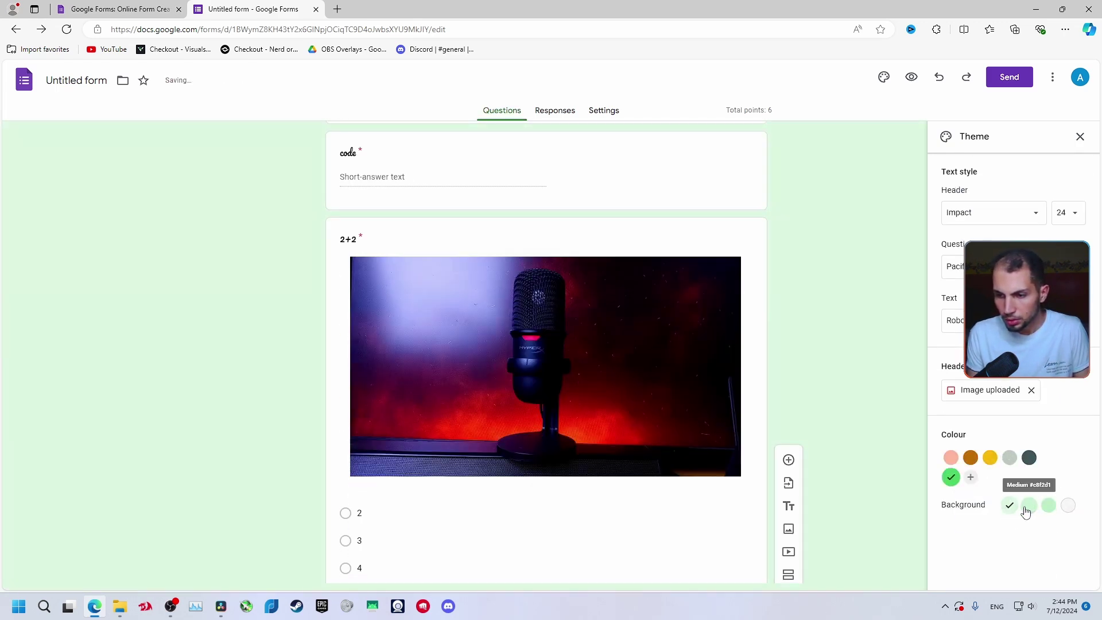
{"action": "scroll", "coordinate": [805, 278], "scroll_direction": "up", "scroll_amount": 5}
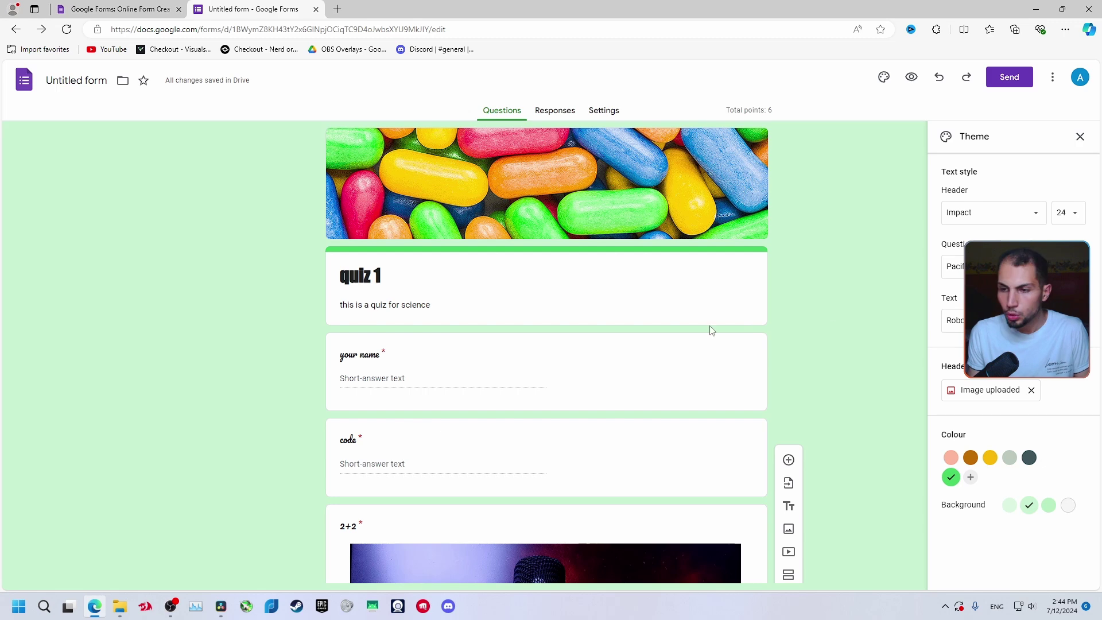
{"action": "left_click", "coordinate": [884, 77]}
- Preview the quiz in a new tab and scroll through it as a respondent
{"action": "left_click", "coordinate": [911, 78]}
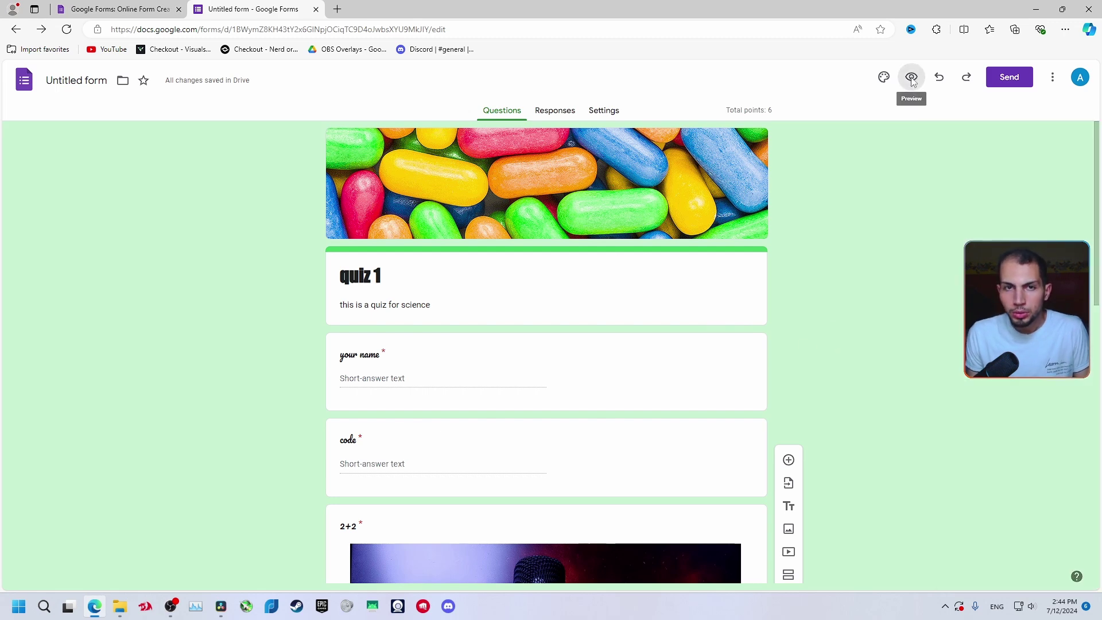
{"action": "scroll", "coordinate": [482, 314], "scroll_direction": "down", "scroll_amount": 5}
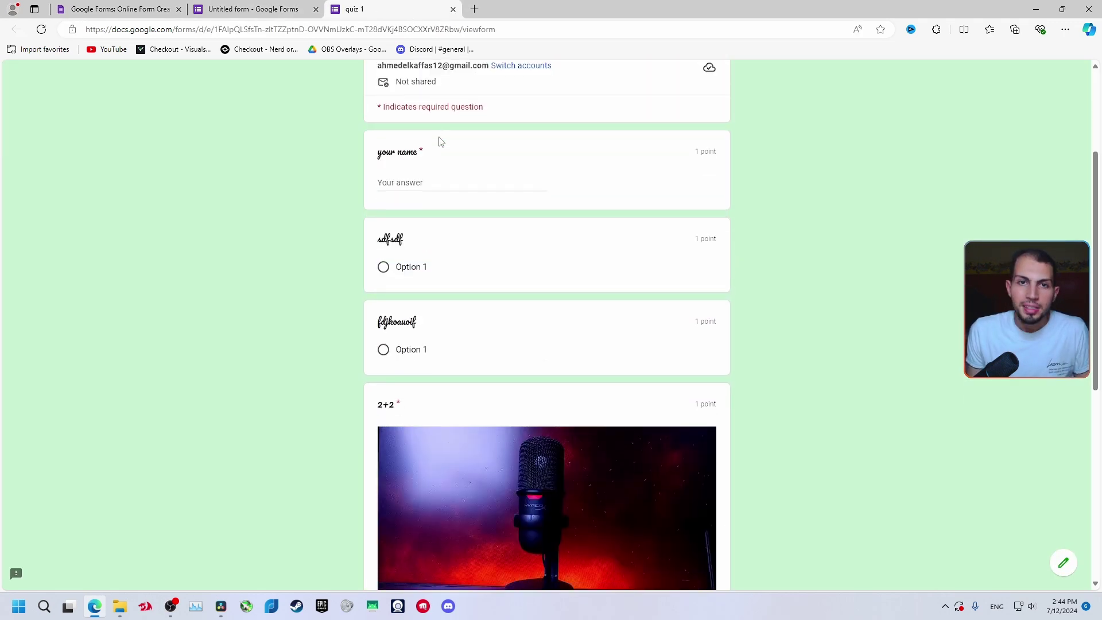
{"action": "scroll", "coordinate": [461, 277], "scroll_direction": "down", "scroll_amount": 5}
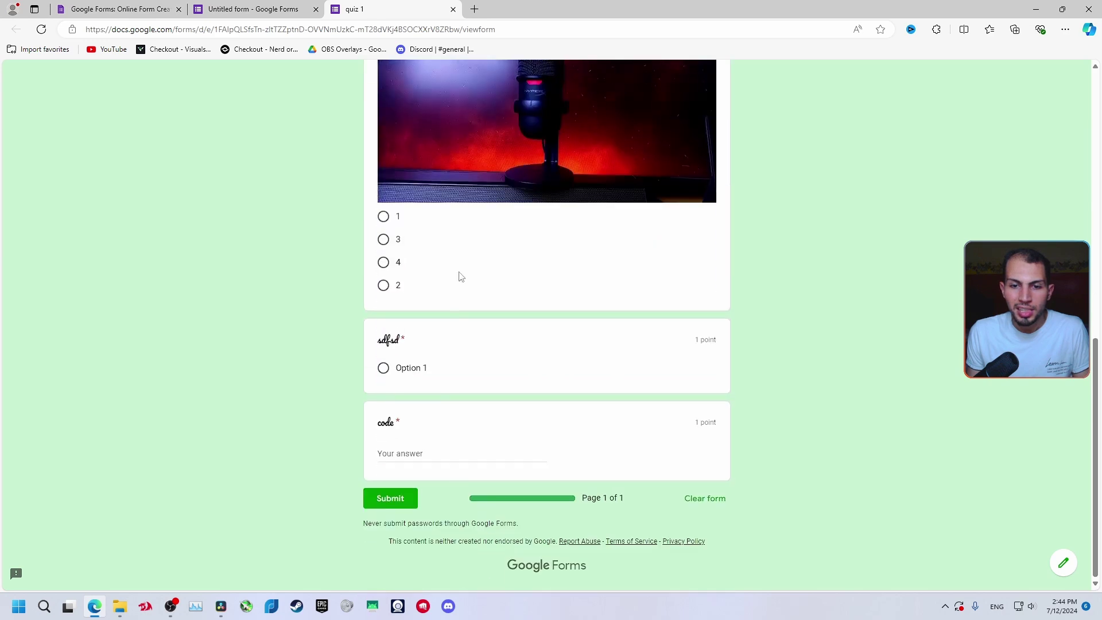
- Close the preview and copy the quiz's shortened share link from the Send dialog
{"action": "left_click", "coordinate": [453, 9]}
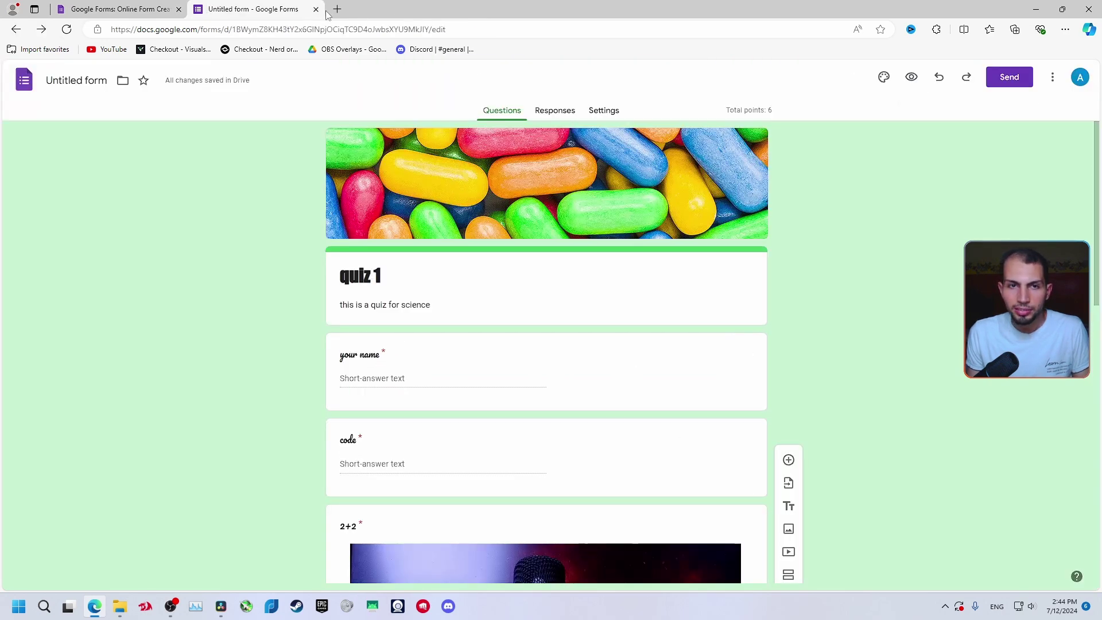
{"action": "left_click", "coordinate": [1016, 77]}
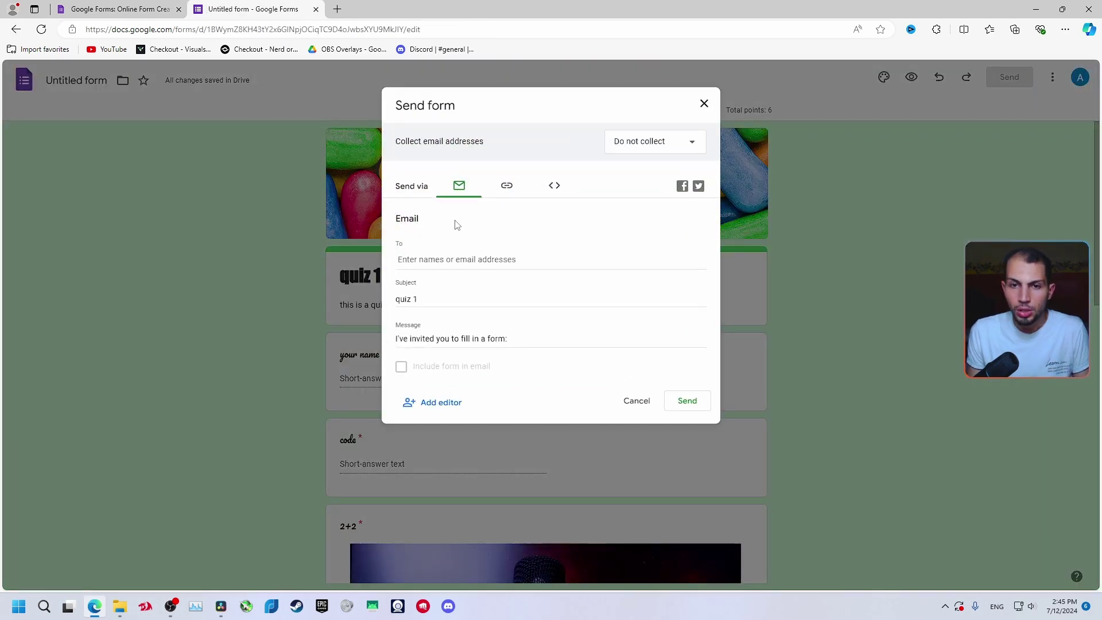
{"action": "left_click", "coordinate": [441, 258]}
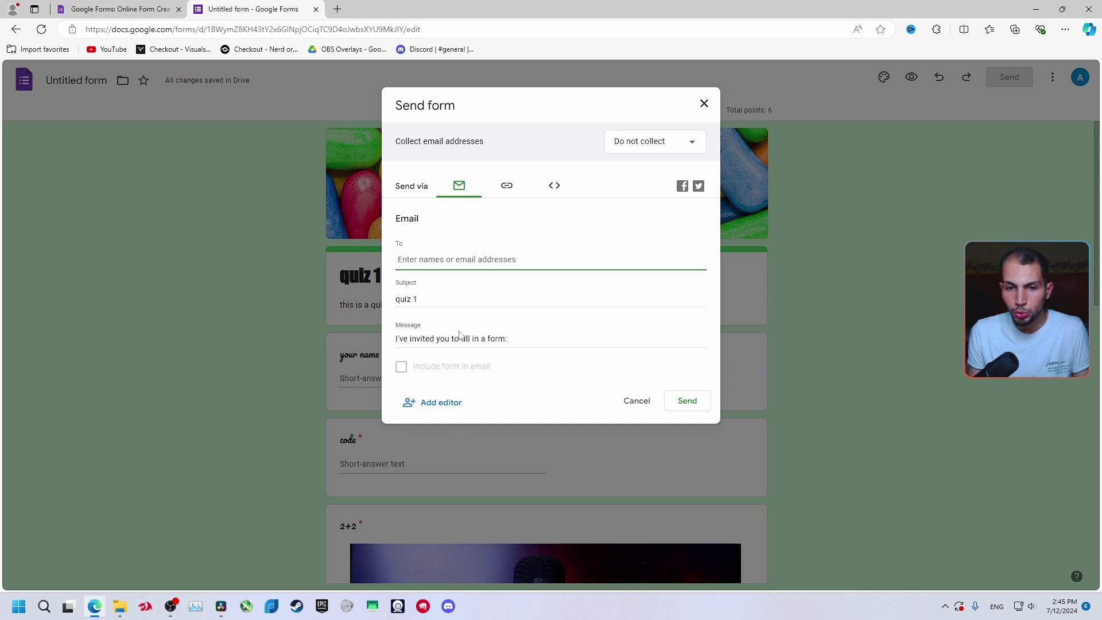
{"action": "left_click", "coordinate": [507, 185]}
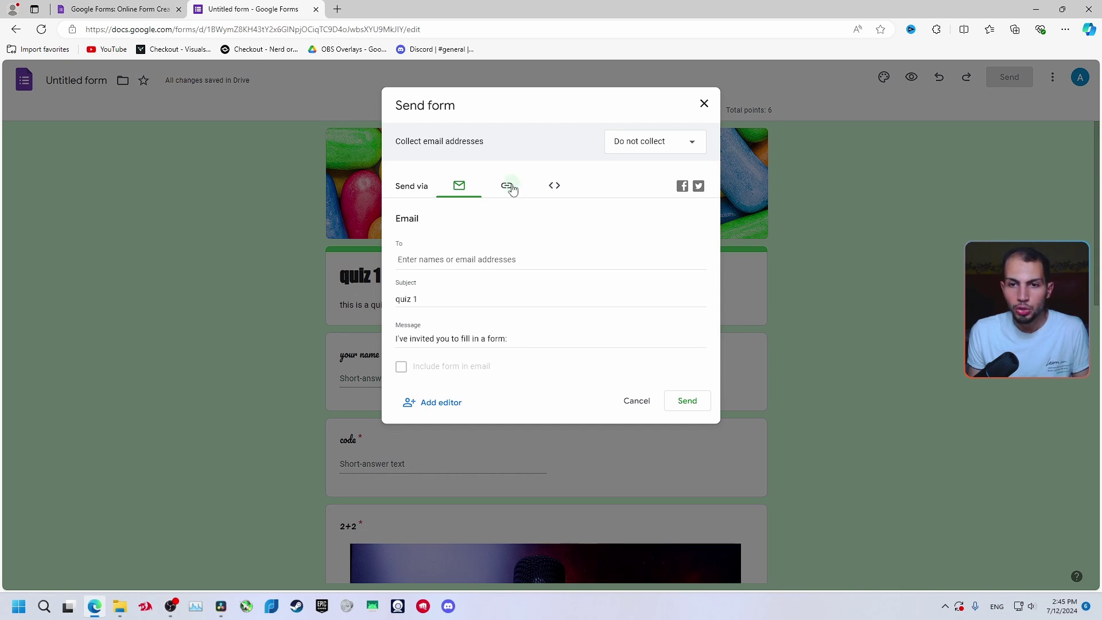
{"action": "left_click", "coordinate": [400, 259]}
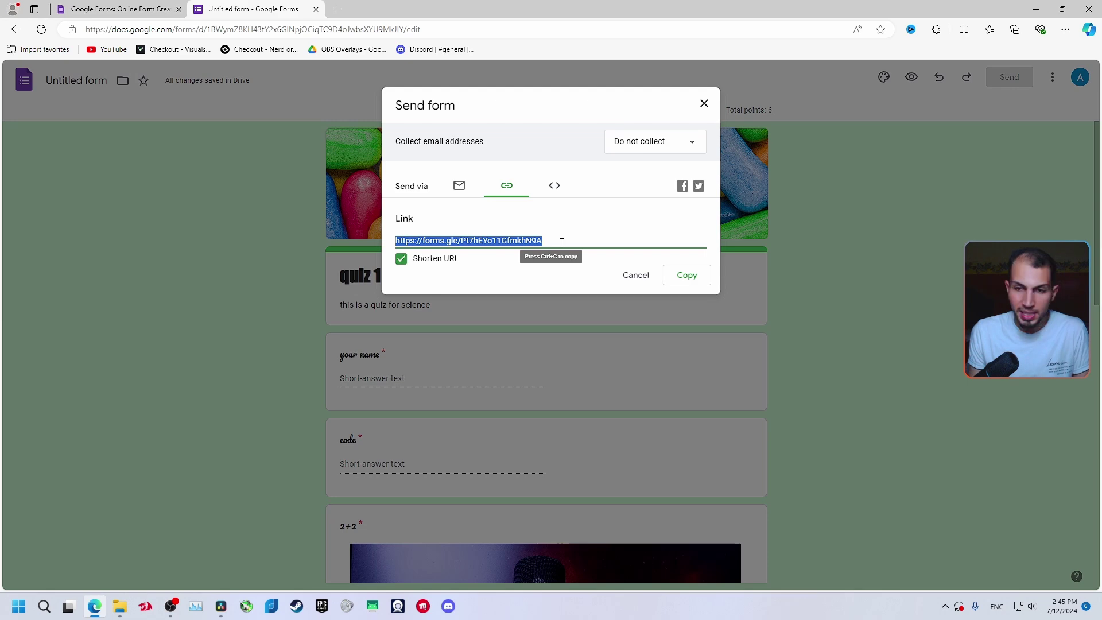
{"action": "left_click", "coordinate": [688, 280]}
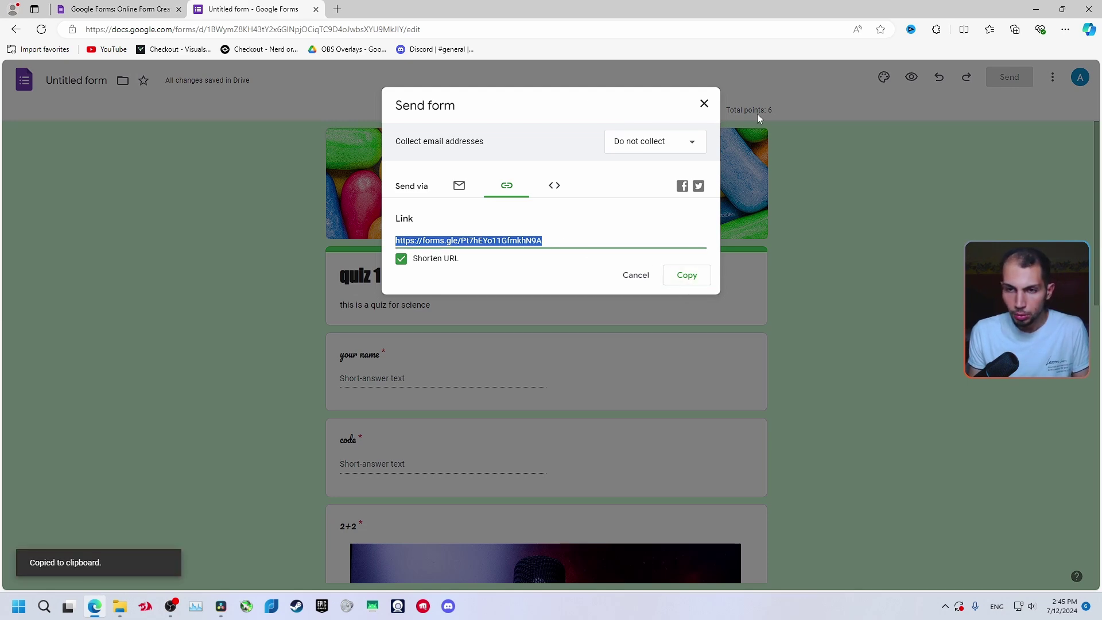
{"action": "left_click", "coordinate": [704, 104]}
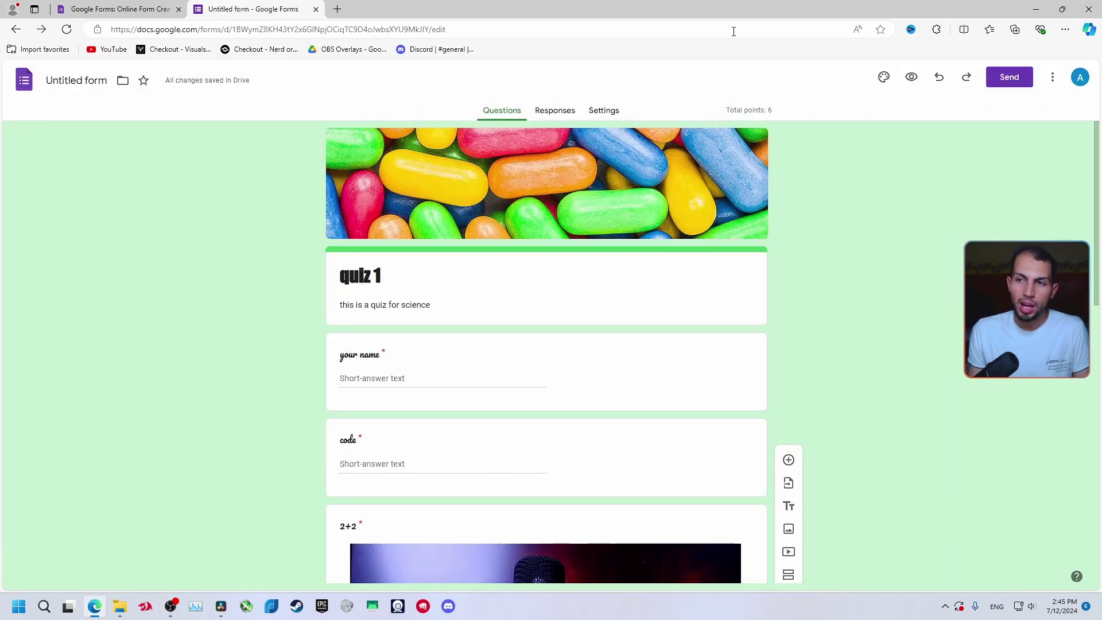
{"action": "left_click", "coordinate": [1065, 29]}
- Paste the copied forms.gle quiz link into a new Edge tab and load it
{"action": "left_click", "coordinate": [947, 60]}
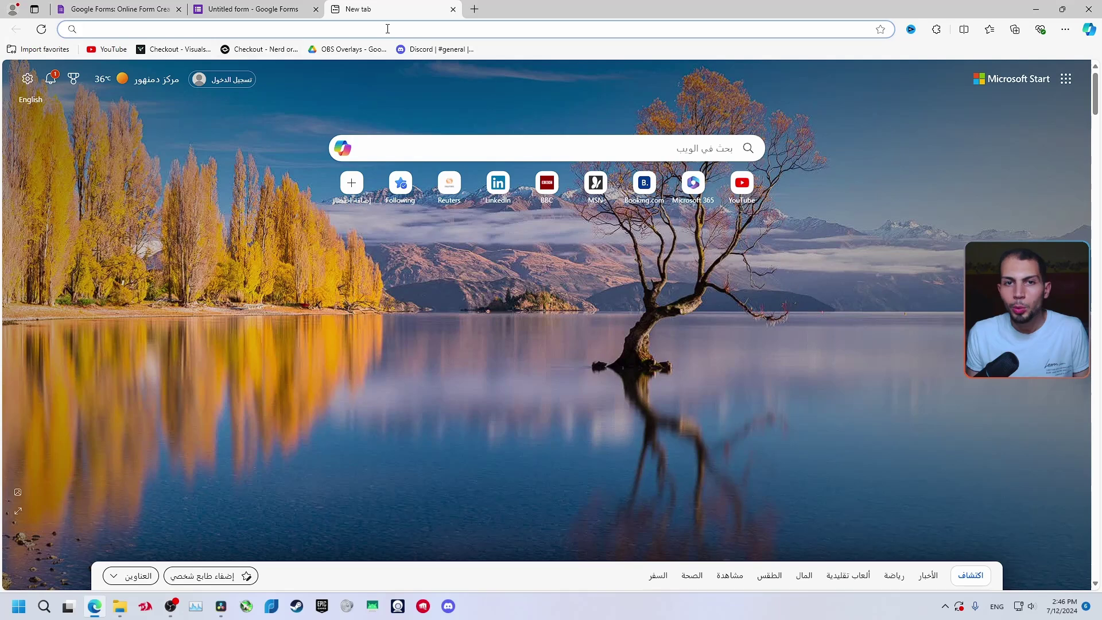
{"action": "key", "text": "ctrl+v"}
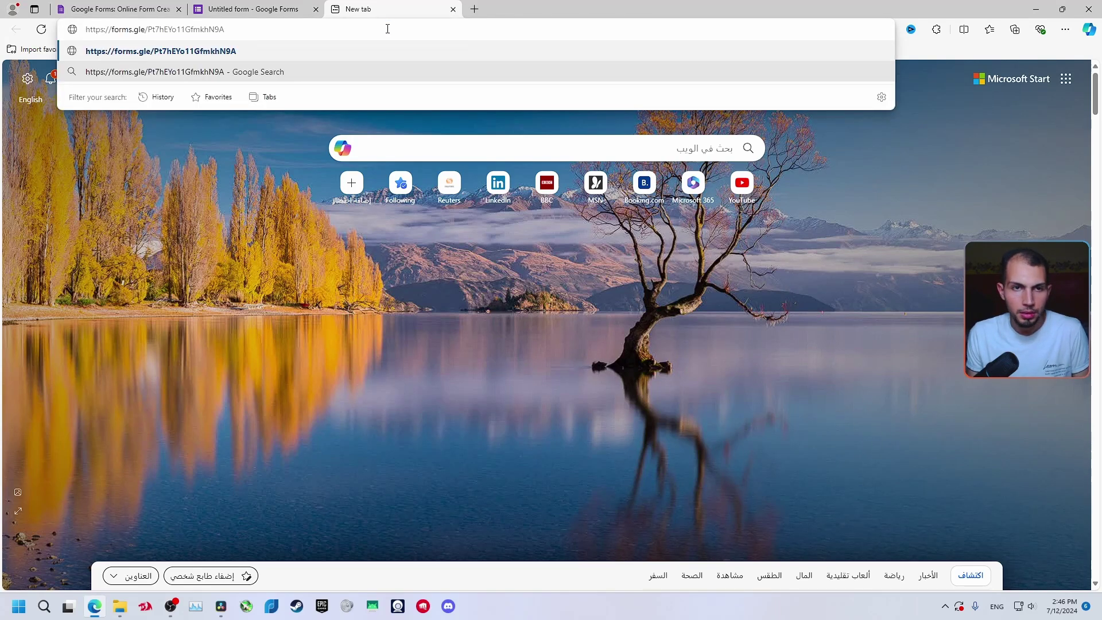
{"action": "key", "text": "Return"}
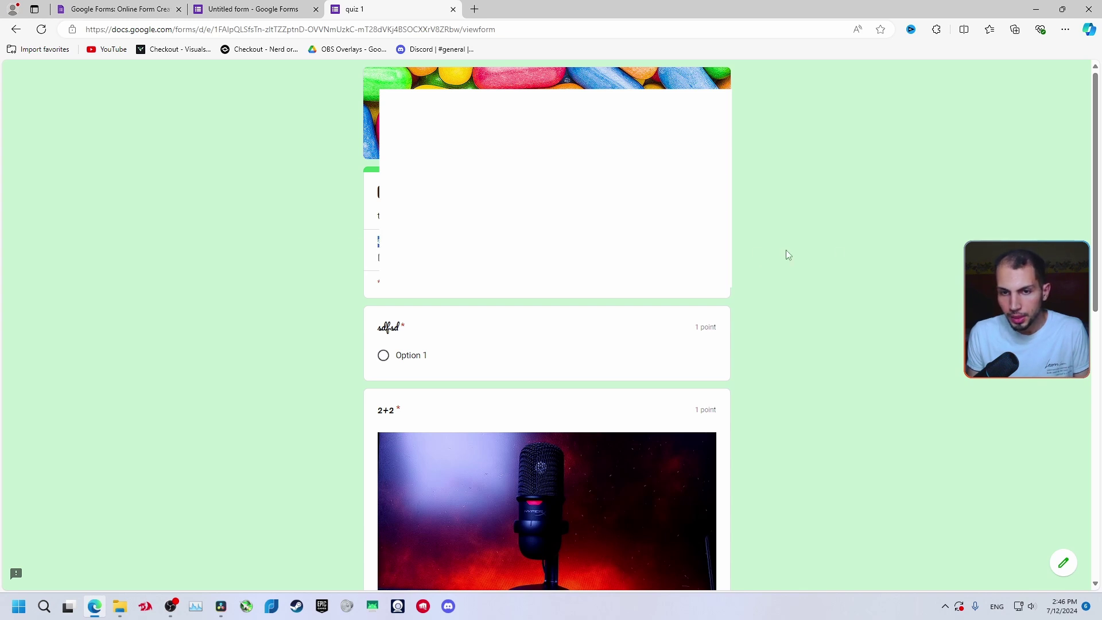
- Answer 2 for 2+2, Option 1 for sdfsdf and fdjkoauoif, code wefds, and a name
{"action": "scroll", "coordinate": [546, 345], "scroll_direction": "down", "scroll_amount": 2}
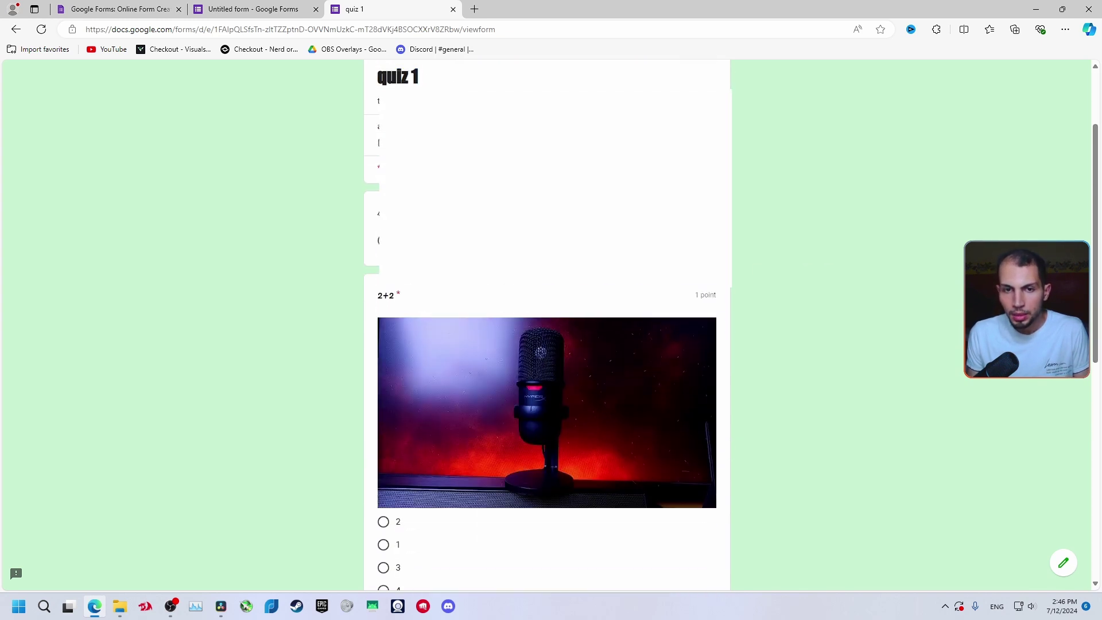
{"action": "scroll", "coordinate": [546, 324], "scroll_direction": "down", "scroll_amount": 2}
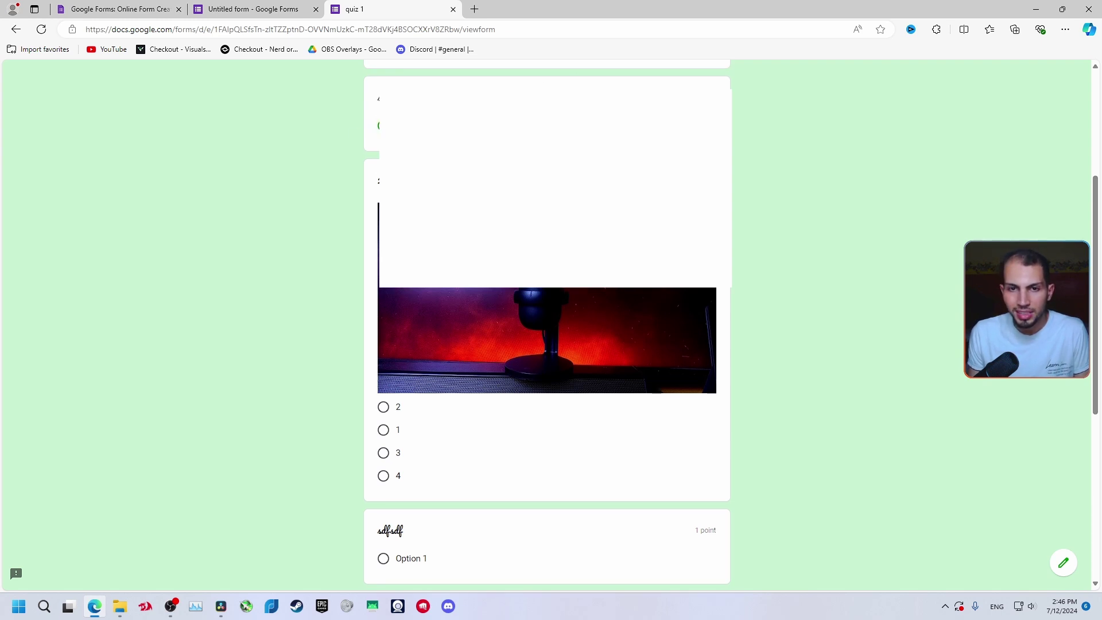
{"action": "scroll", "coordinate": [444, 289], "scroll_direction": "down", "scroll_amount": 2}
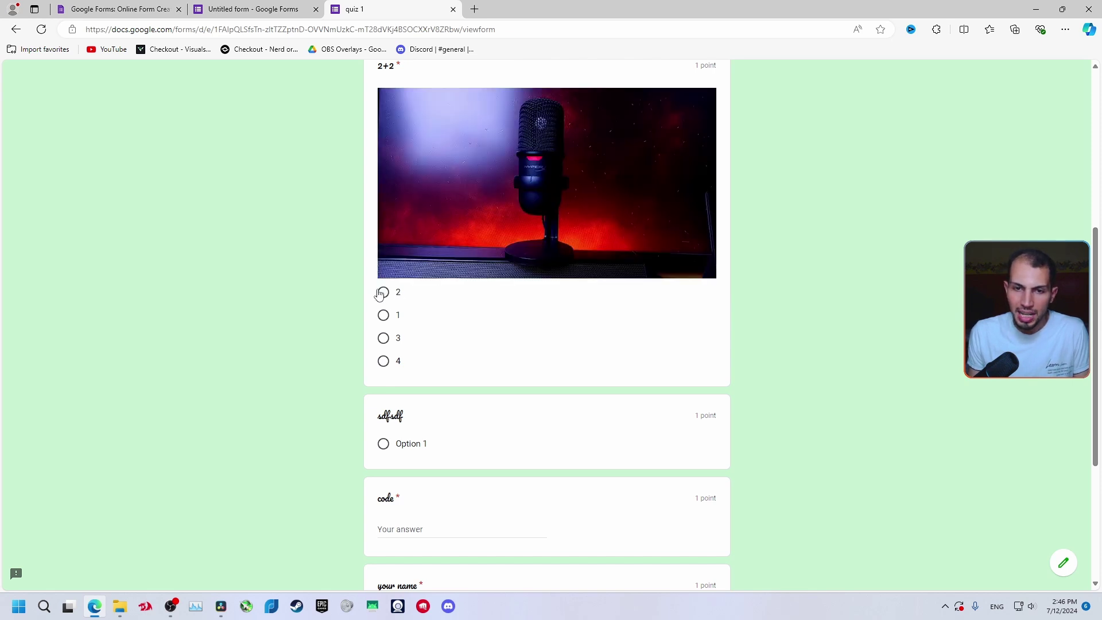
{"action": "scroll", "coordinate": [426, 132], "scroll_direction": "up", "scroll_amount": 1}
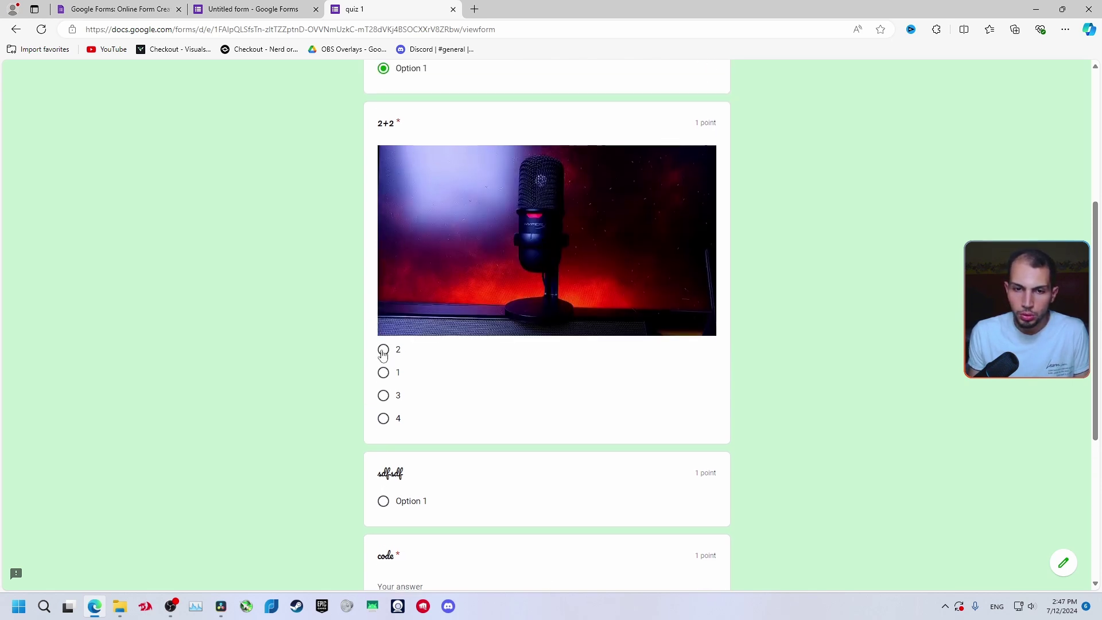
{"action": "left_click", "coordinate": [382, 350]}
{"action": "scroll", "coordinate": [620, 325], "scroll_direction": "down", "scroll_amount": 5}
{"action": "left_click", "coordinate": [383, 213]}
{"action": "left_click", "coordinate": [427, 321]}
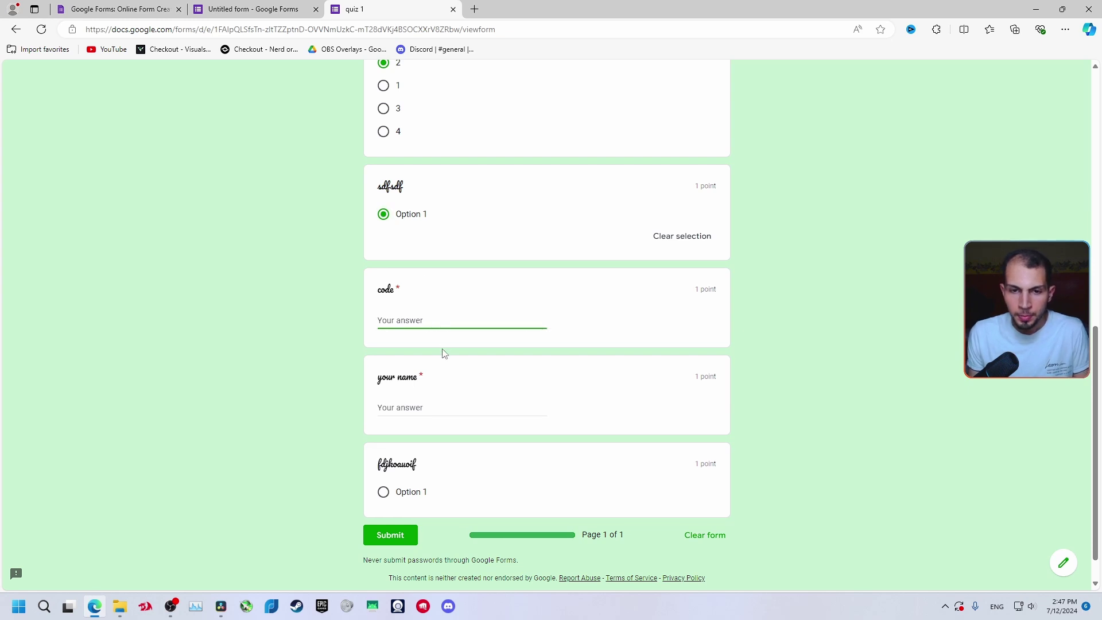
{"action": "type", "text": "wefds"}
{"action": "left_click", "coordinate": [441, 414]}
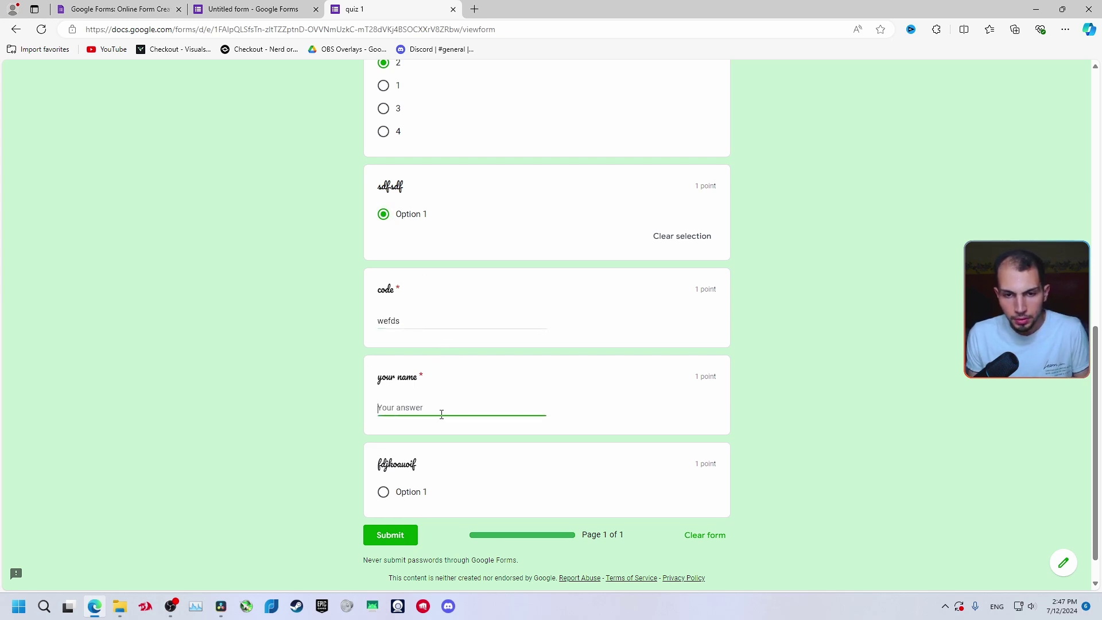
{"action": "type", "text": "werfgds"}
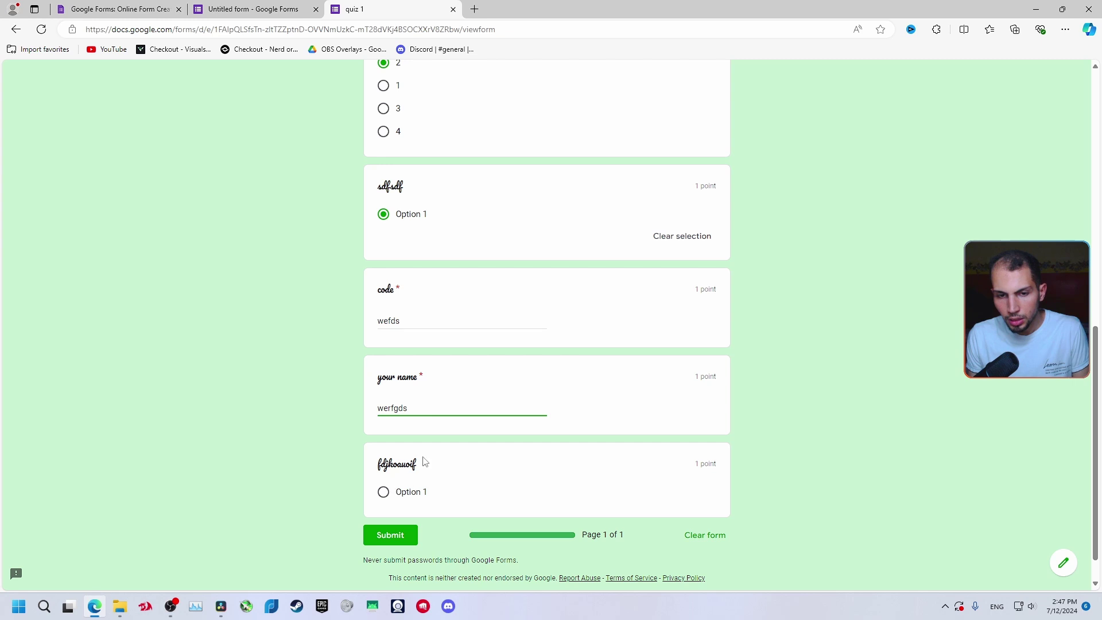
{"action": "left_click", "coordinate": [384, 493]}
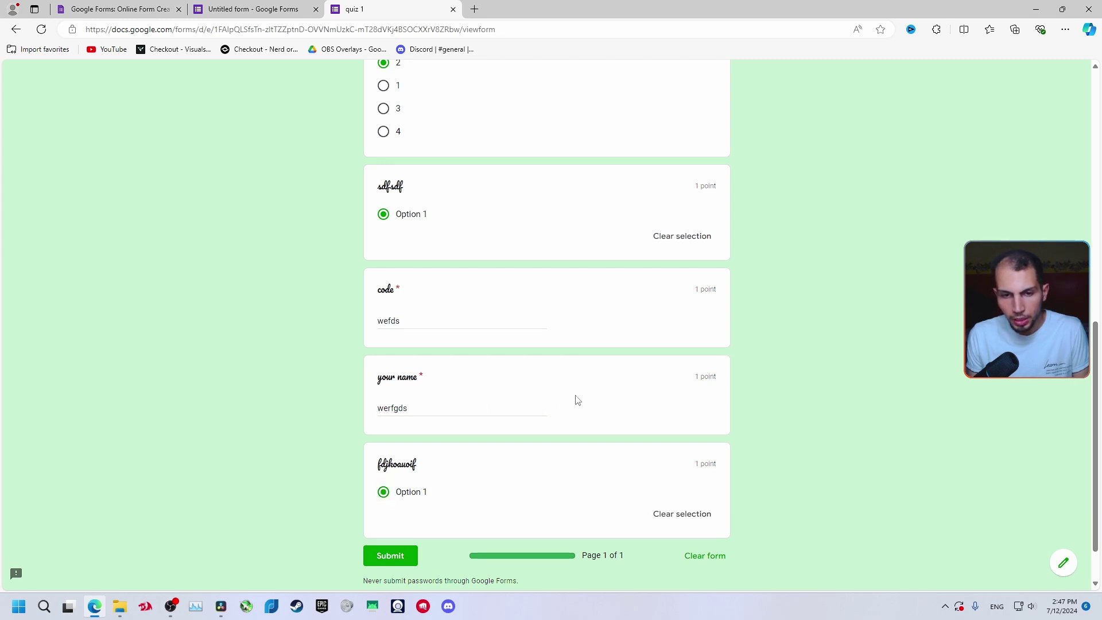
- Clear the name to test the required check, re-enter a name, and submit
{"action": "left_click_drag", "start_coordinate": [410, 410], "coordinate": [284, 425]}
{"action": "key", "text": "BackSpace"}
{"action": "scroll", "coordinate": [396, 519], "scroll_direction": "down", "scroll_amount": 1}
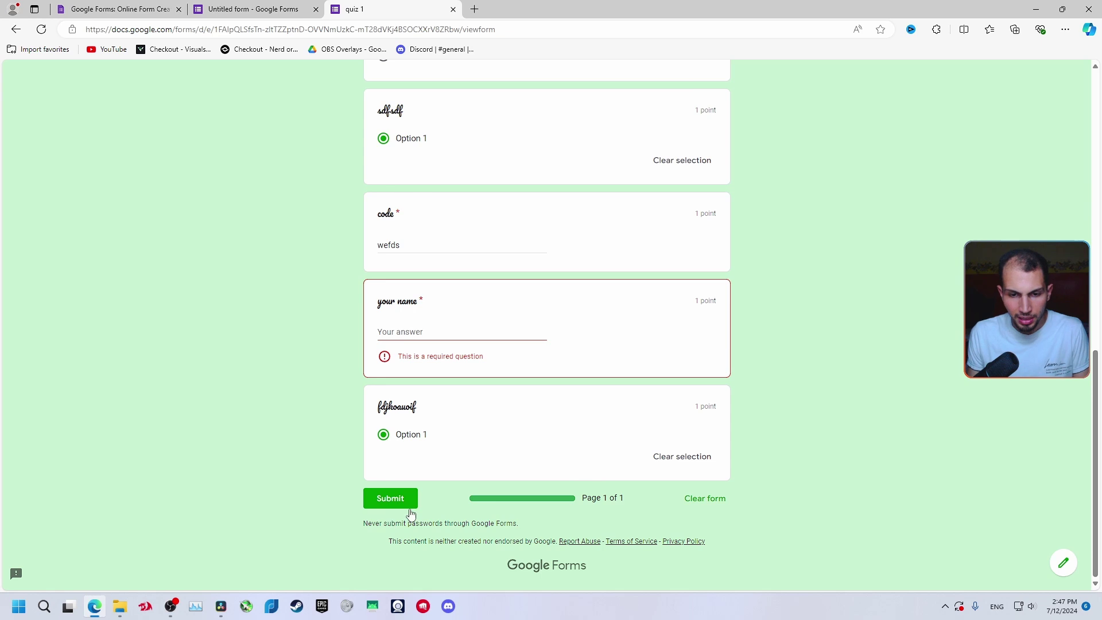
{"action": "left_click", "coordinate": [392, 505]}
{"action": "left_click", "coordinate": [395, 507]}
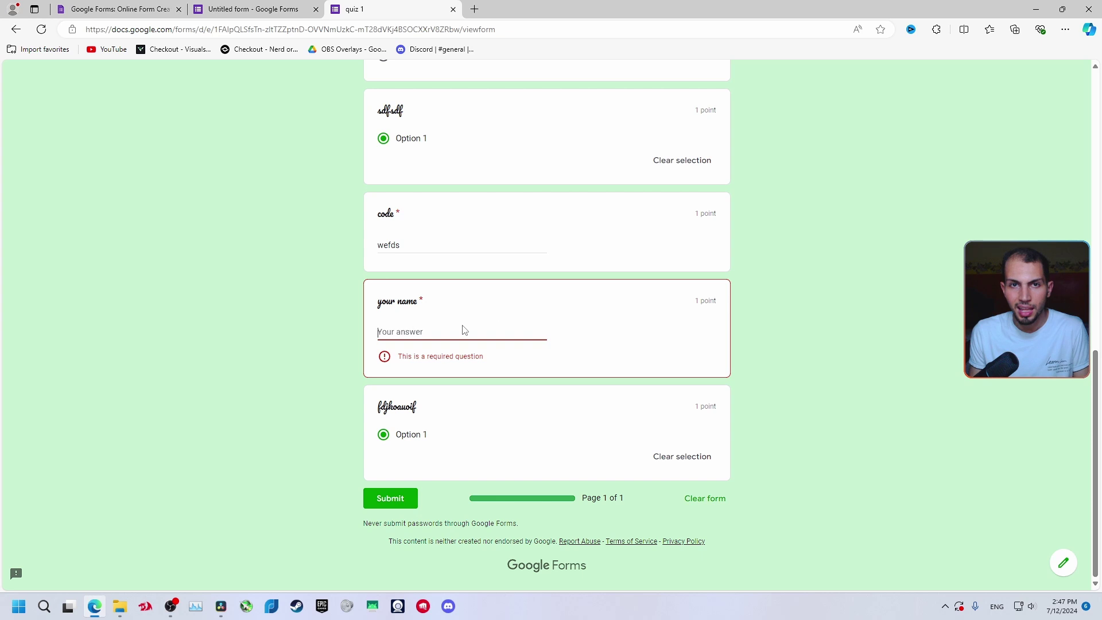
{"action": "type", "text": "ahmed"}
{"action": "left_click", "coordinate": [323, 415]}
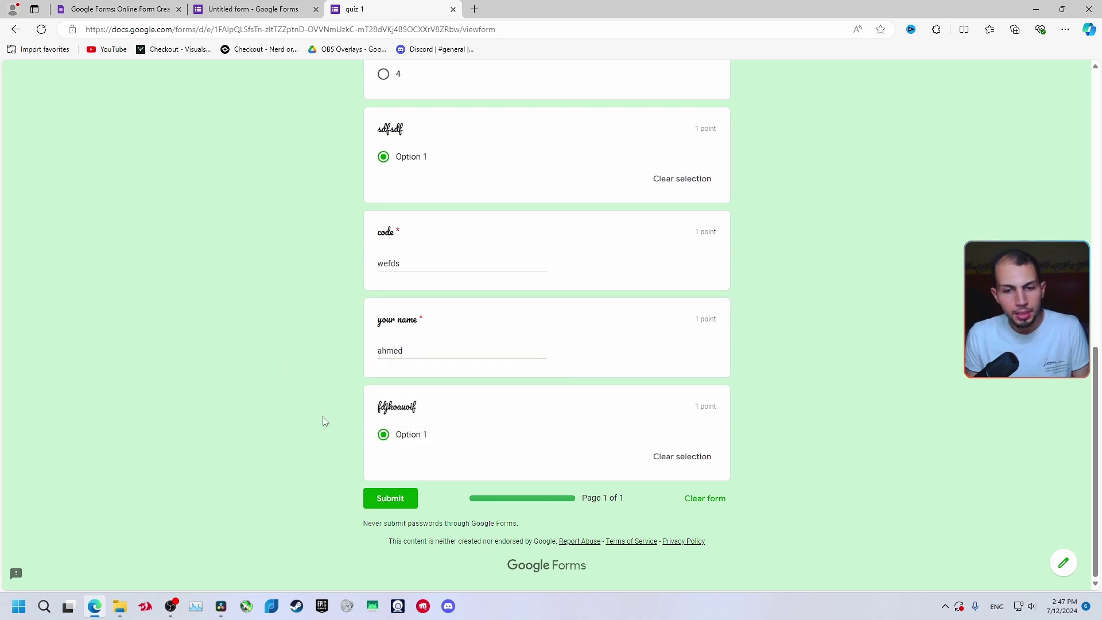
{"action": "left_click", "coordinate": [400, 498]}
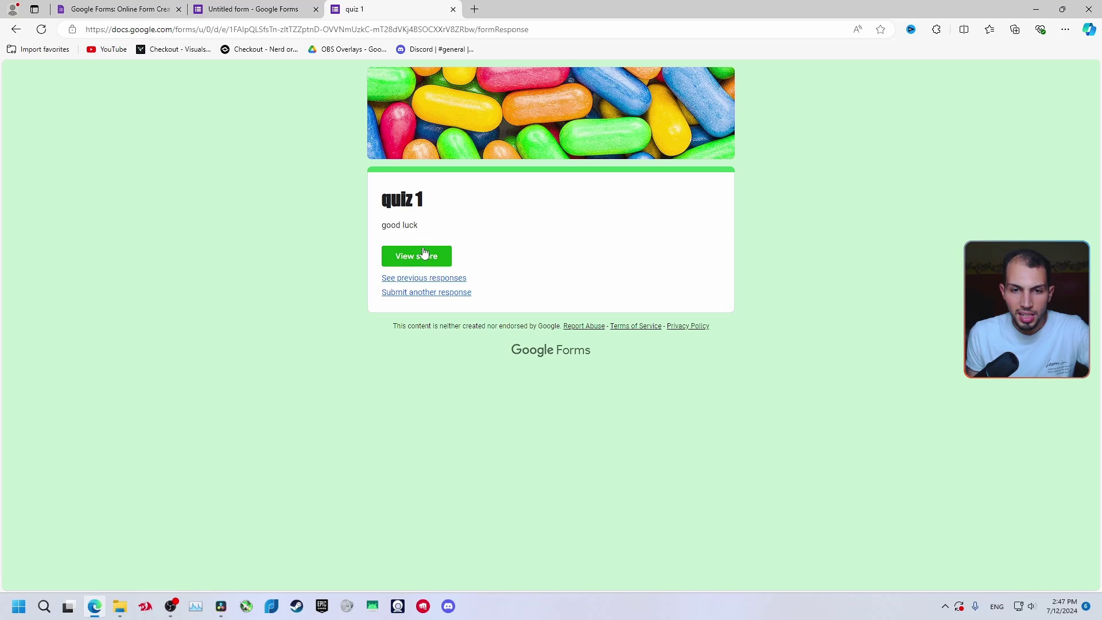
- View the 0/6 score and scroll through the graded answers before returning to the editor
{"action": "left_click", "coordinate": [420, 263]}
{"action": "scroll", "coordinate": [390, 144], "scroll_direction": "down", "scroll_amount": 5}
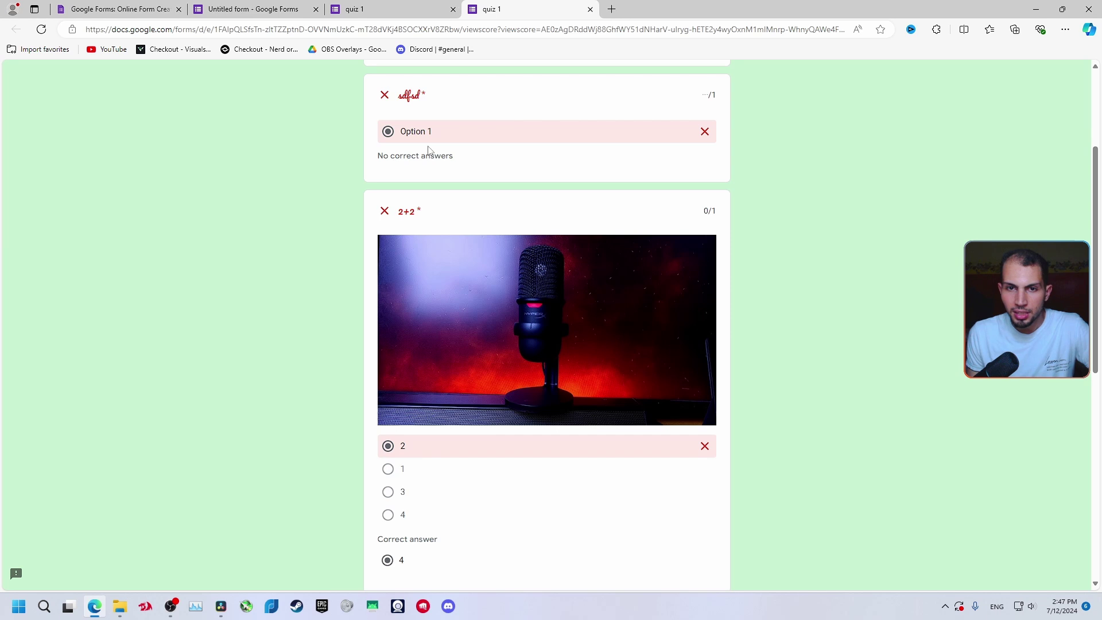
{"action": "scroll", "coordinate": [563, 227], "scroll_direction": "down", "scroll_amount": 4}
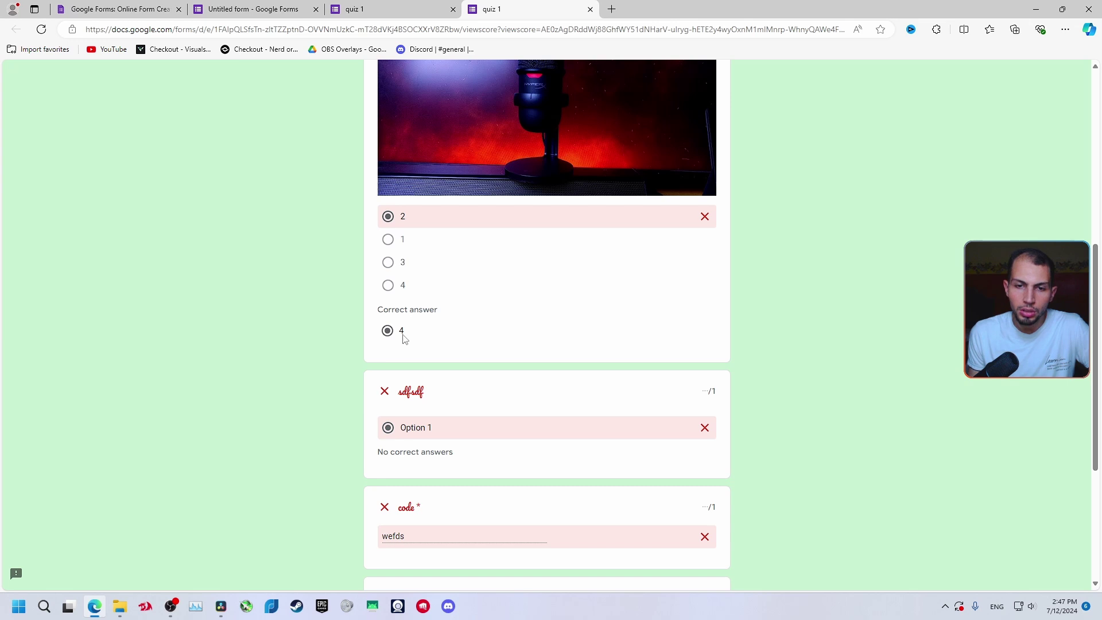
{"action": "scroll", "coordinate": [492, 320], "scroll_direction": "down", "scroll_amount": 5}
{"action": "scroll", "coordinate": [545, 258], "scroll_direction": "up", "scroll_amount": 10}
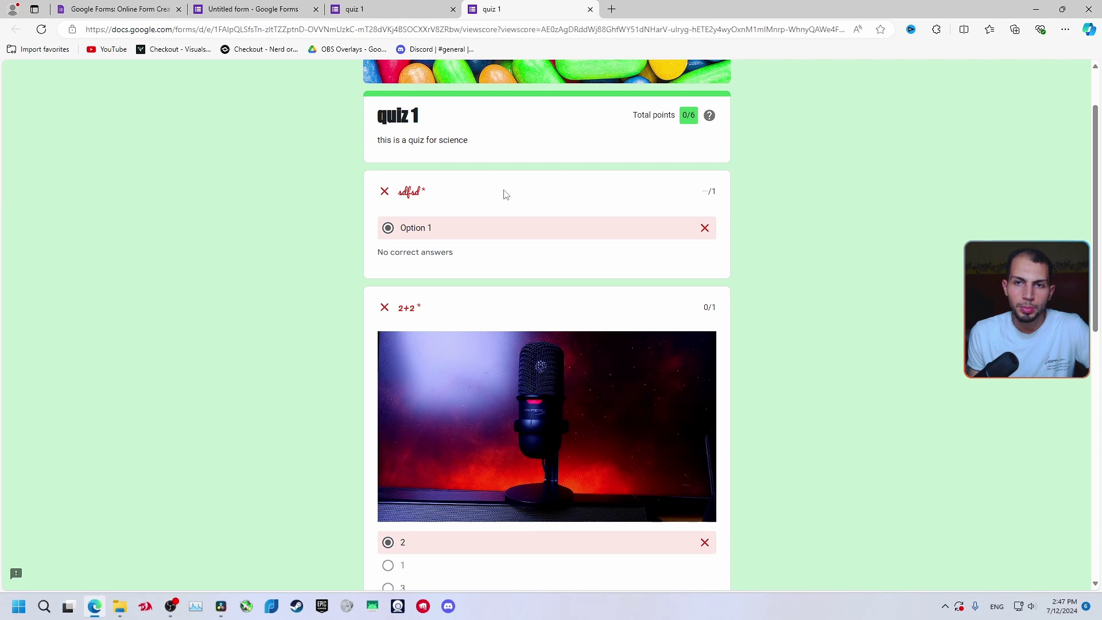
{"action": "scroll", "coordinate": [459, 190], "scroll_direction": "down", "scroll_amount": 5}
{"action": "left_click", "coordinate": [253, 8]}
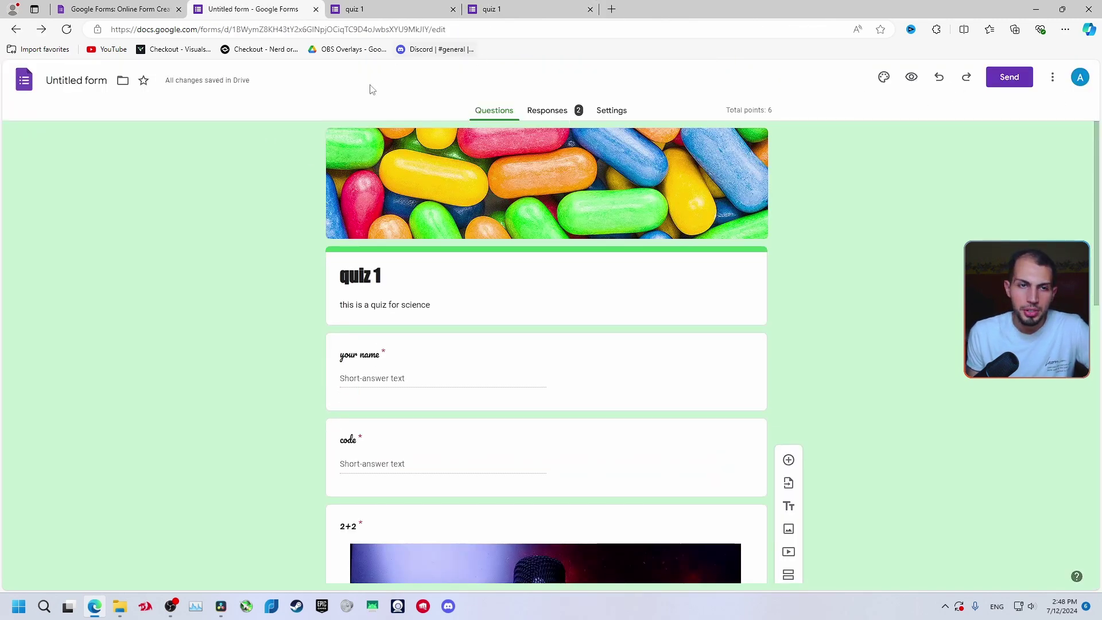
- Review the 2-response Summary charts and Individual view, then return to Forms home
{"action": "left_click", "coordinate": [551, 112]}
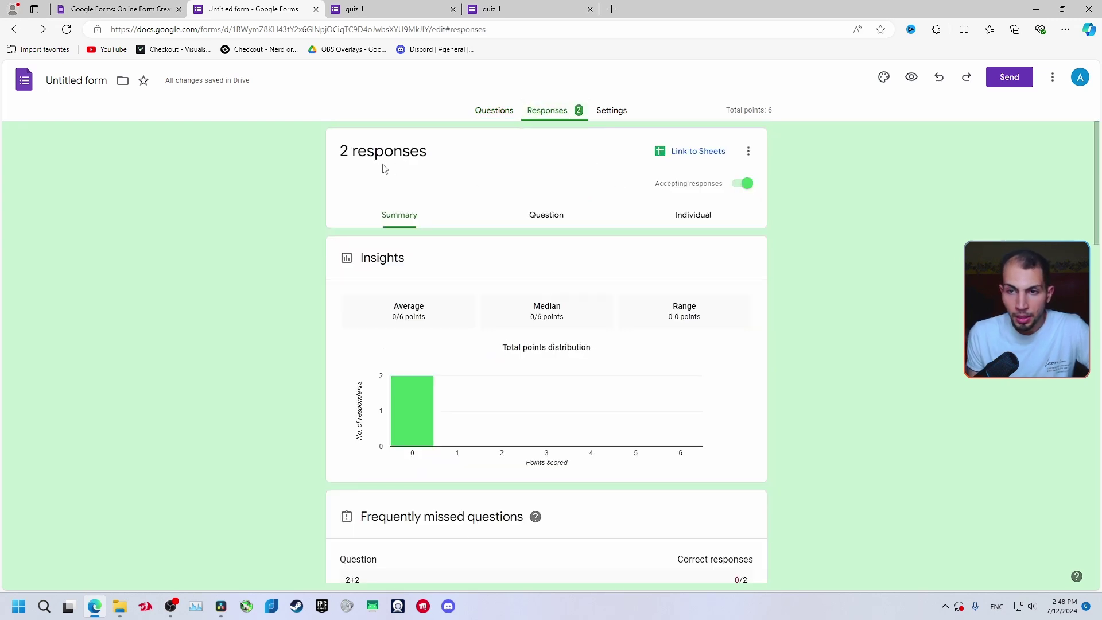
{"action": "left_click_drag", "start_coordinate": [345, 148], "coordinate": [492, 166]}
{"action": "scroll", "coordinate": [597, 258], "scroll_direction": "down", "scroll_amount": 5}
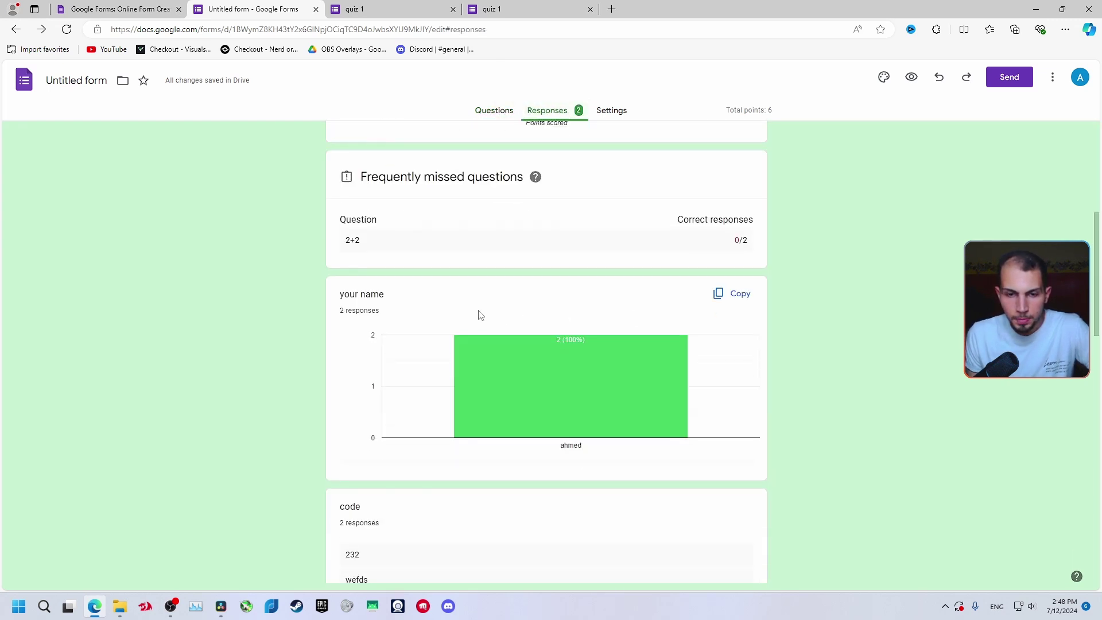
{"action": "scroll", "coordinate": [660, 283], "scroll_direction": "down", "scroll_amount": 6}
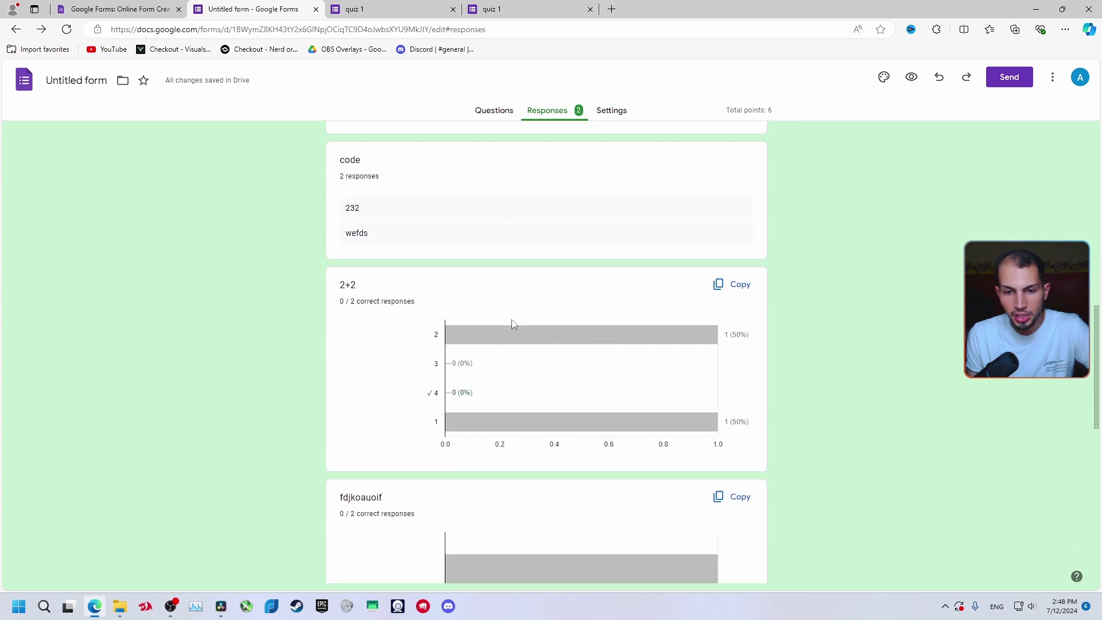
{"action": "scroll", "coordinate": [492, 287], "scroll_direction": "down", "scroll_amount": 3}
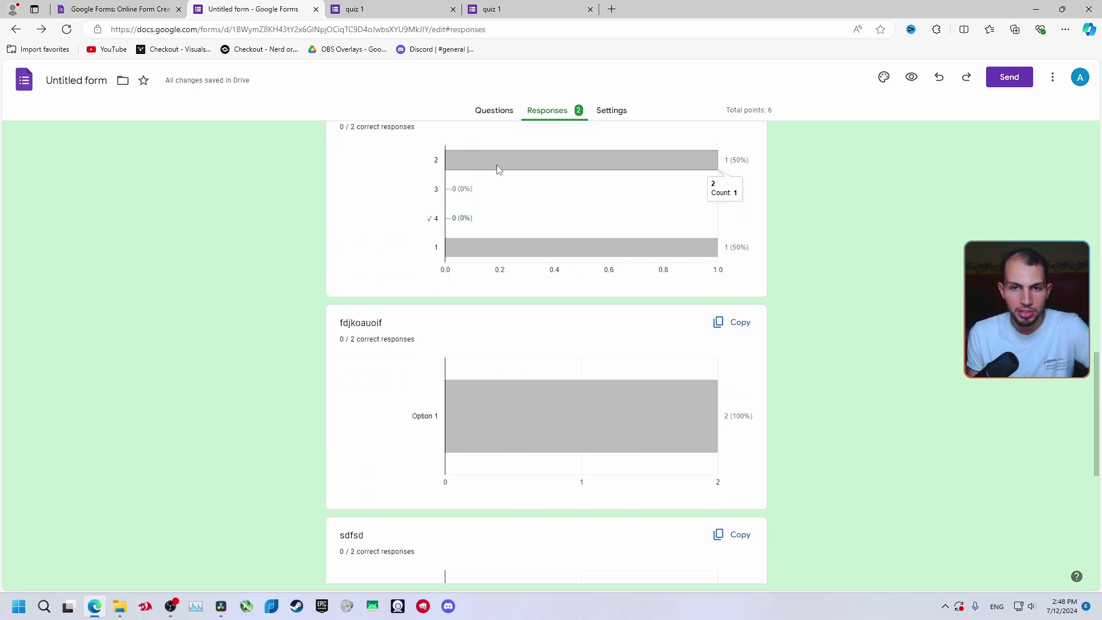
{"action": "mouse_move", "coordinate": [492, 247]}
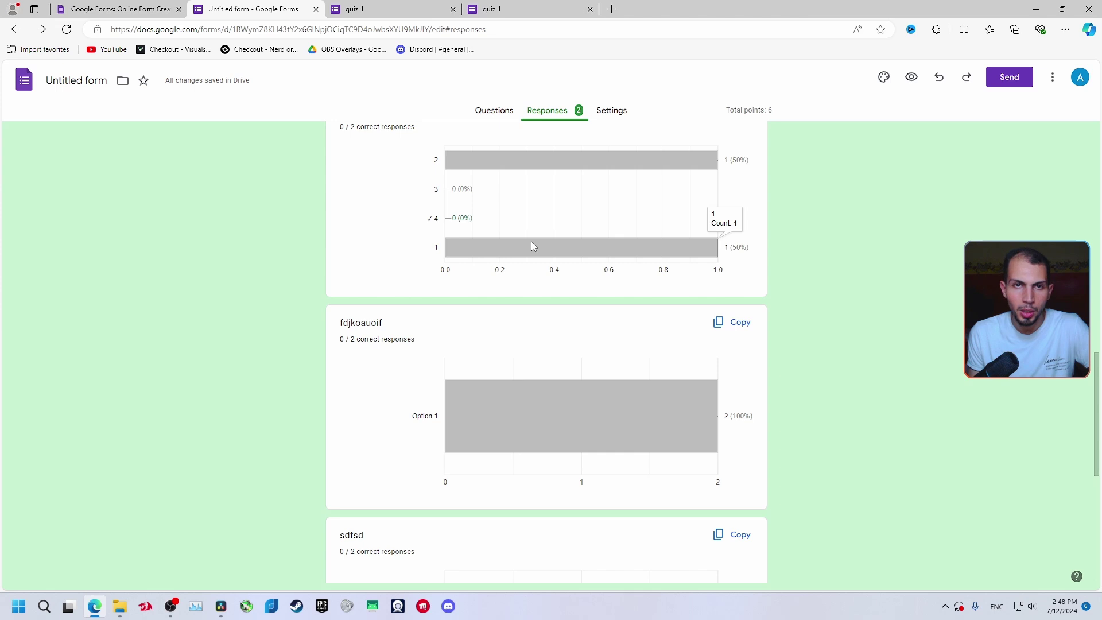
{"action": "scroll", "coordinate": [531, 241], "scroll_direction": "up", "scroll_amount": 15}
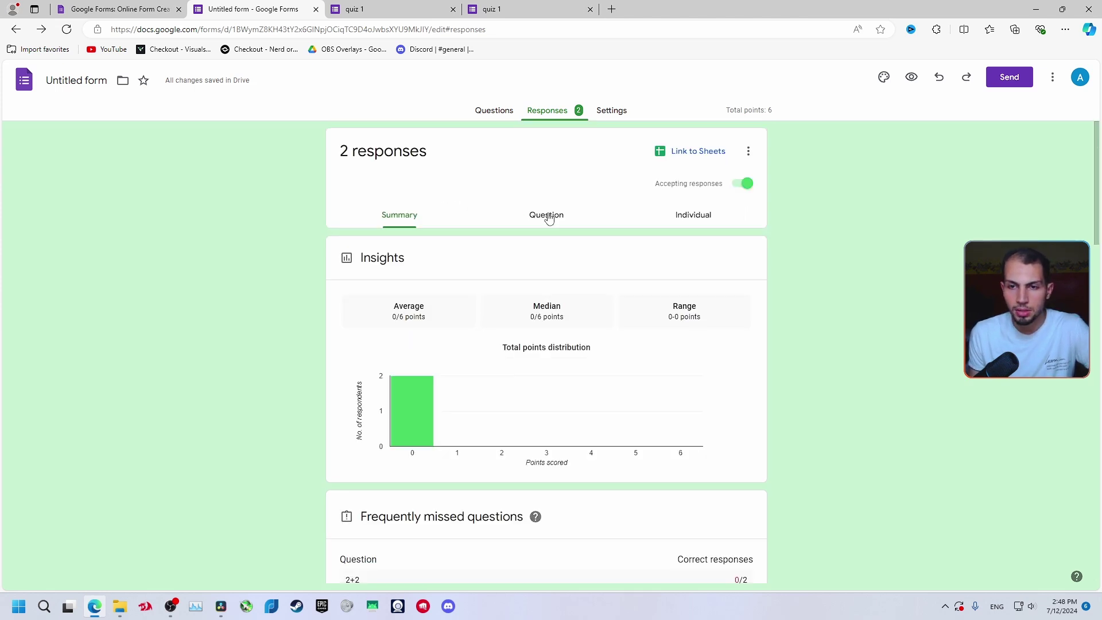
{"action": "left_click", "coordinate": [695, 217]}
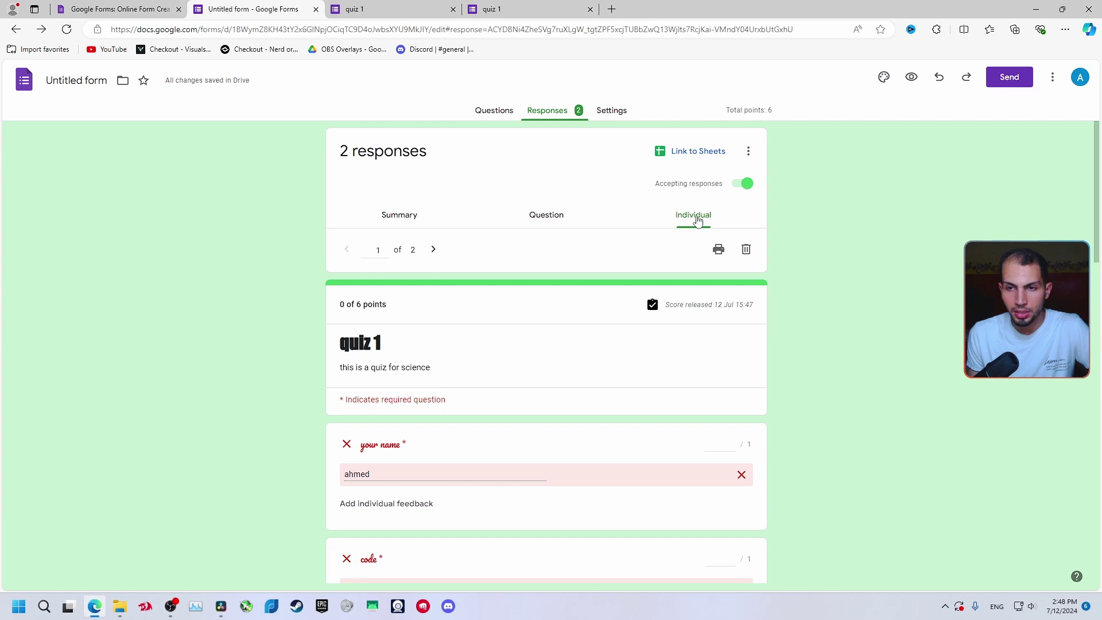
{"action": "left_click", "coordinate": [399, 214]}
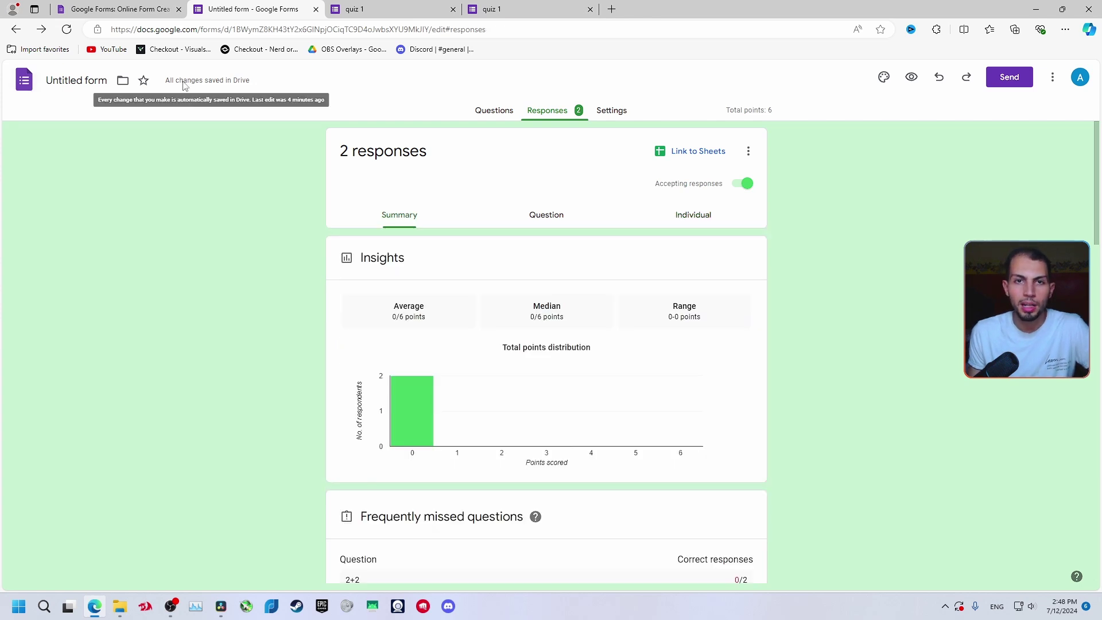
{"action": "left_click", "coordinate": [26, 84]}
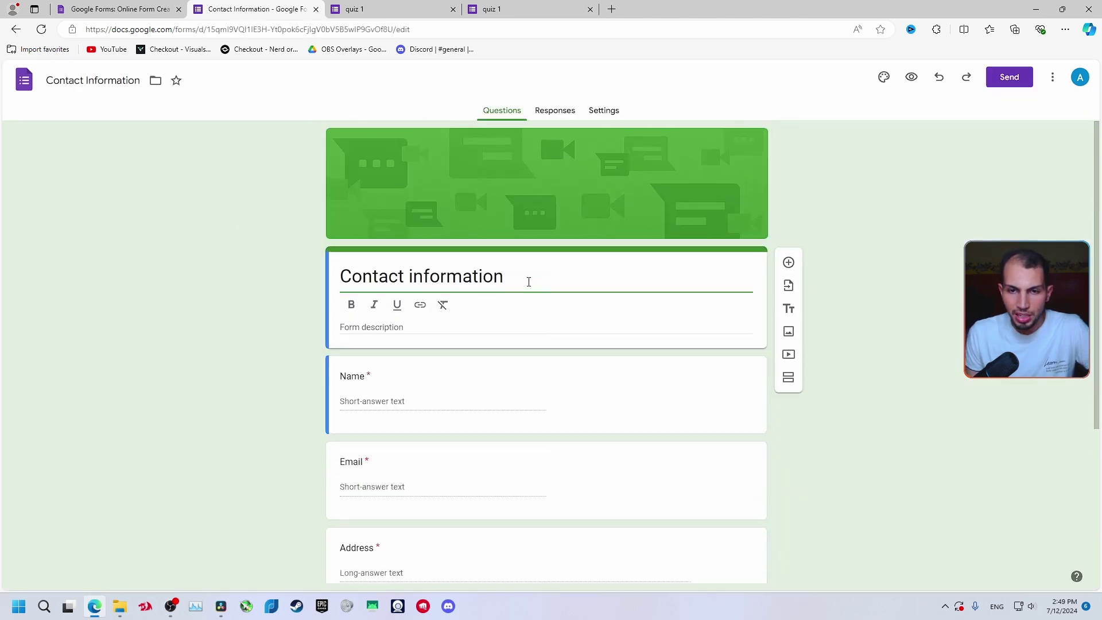
- Look over the Contact Information template's title and questions, then open Send form
{"action": "left_click_drag", "start_coordinate": [528, 281], "coordinate": [339, 277]}
{"action": "left_click", "coordinate": [287, 295]}
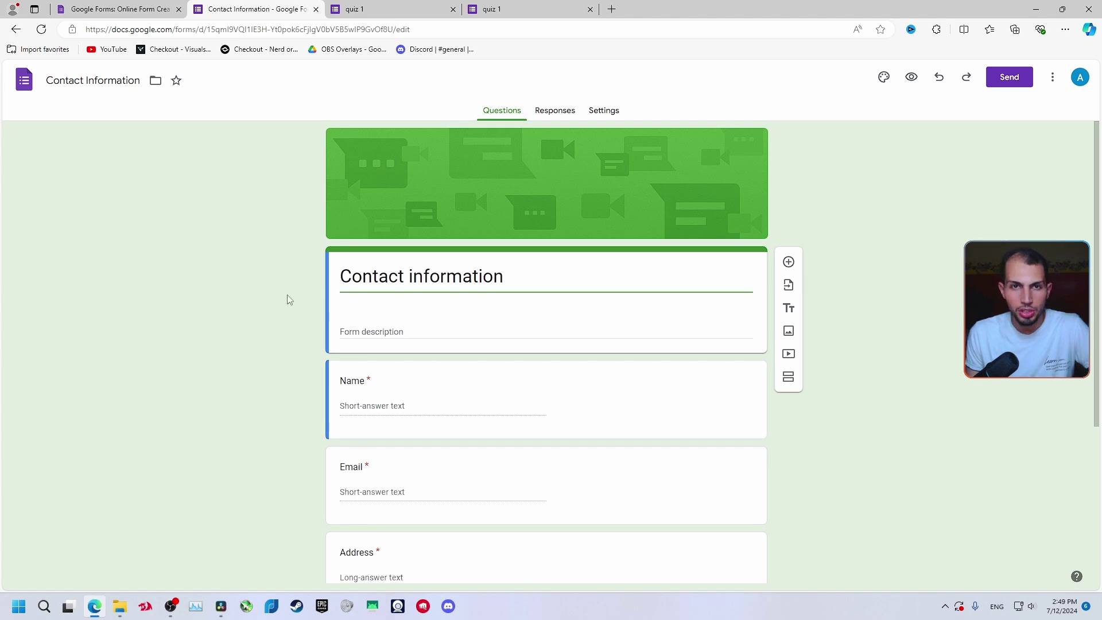
{"action": "scroll", "coordinate": [398, 201], "scroll_direction": "down", "scroll_amount": 3}
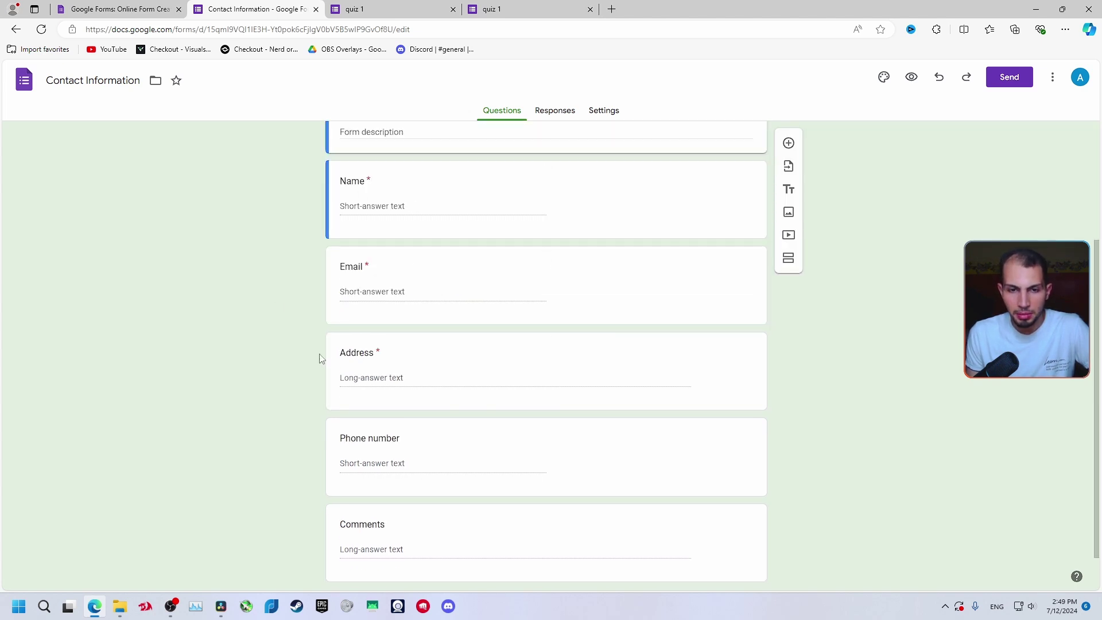
{"action": "scroll", "coordinate": [365, 176], "scroll_direction": "up", "scroll_amount": 3}
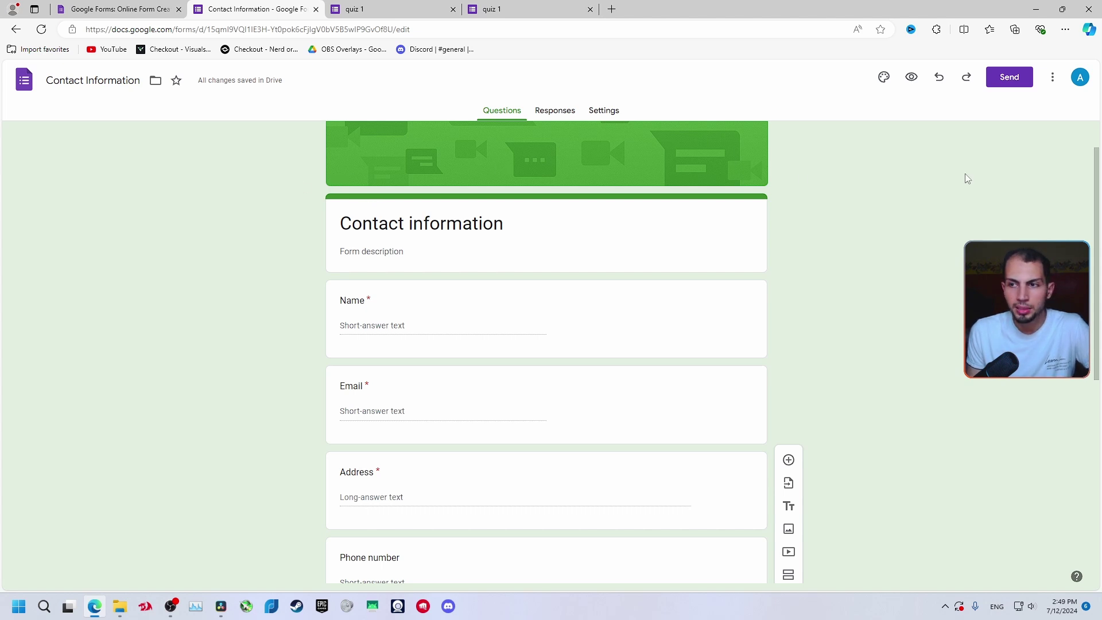
{"action": "left_click", "coordinate": [1008, 79]}
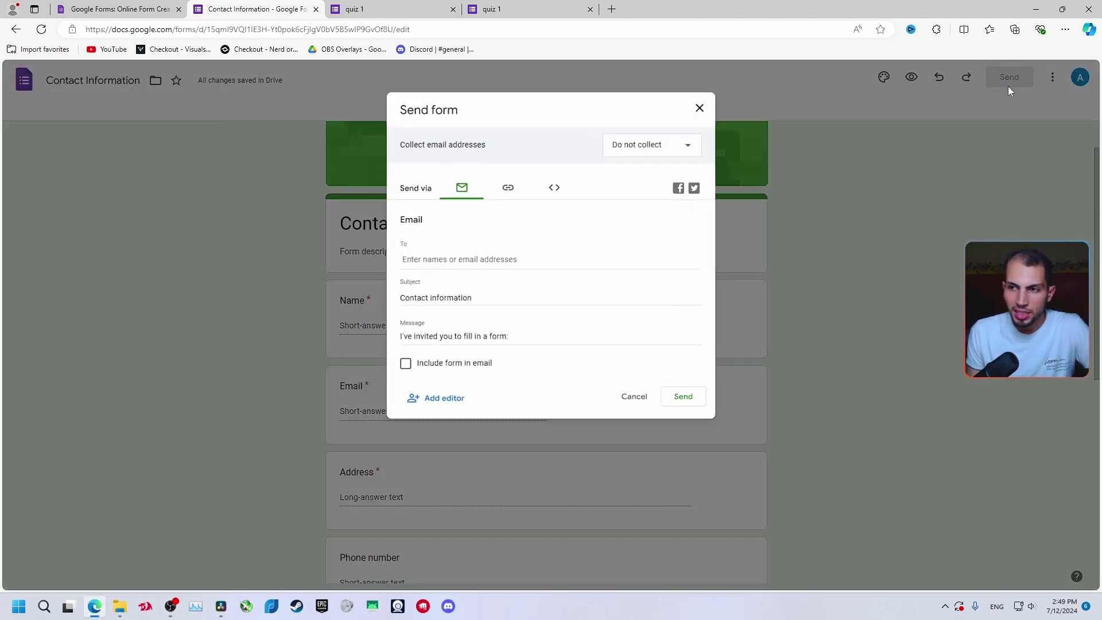